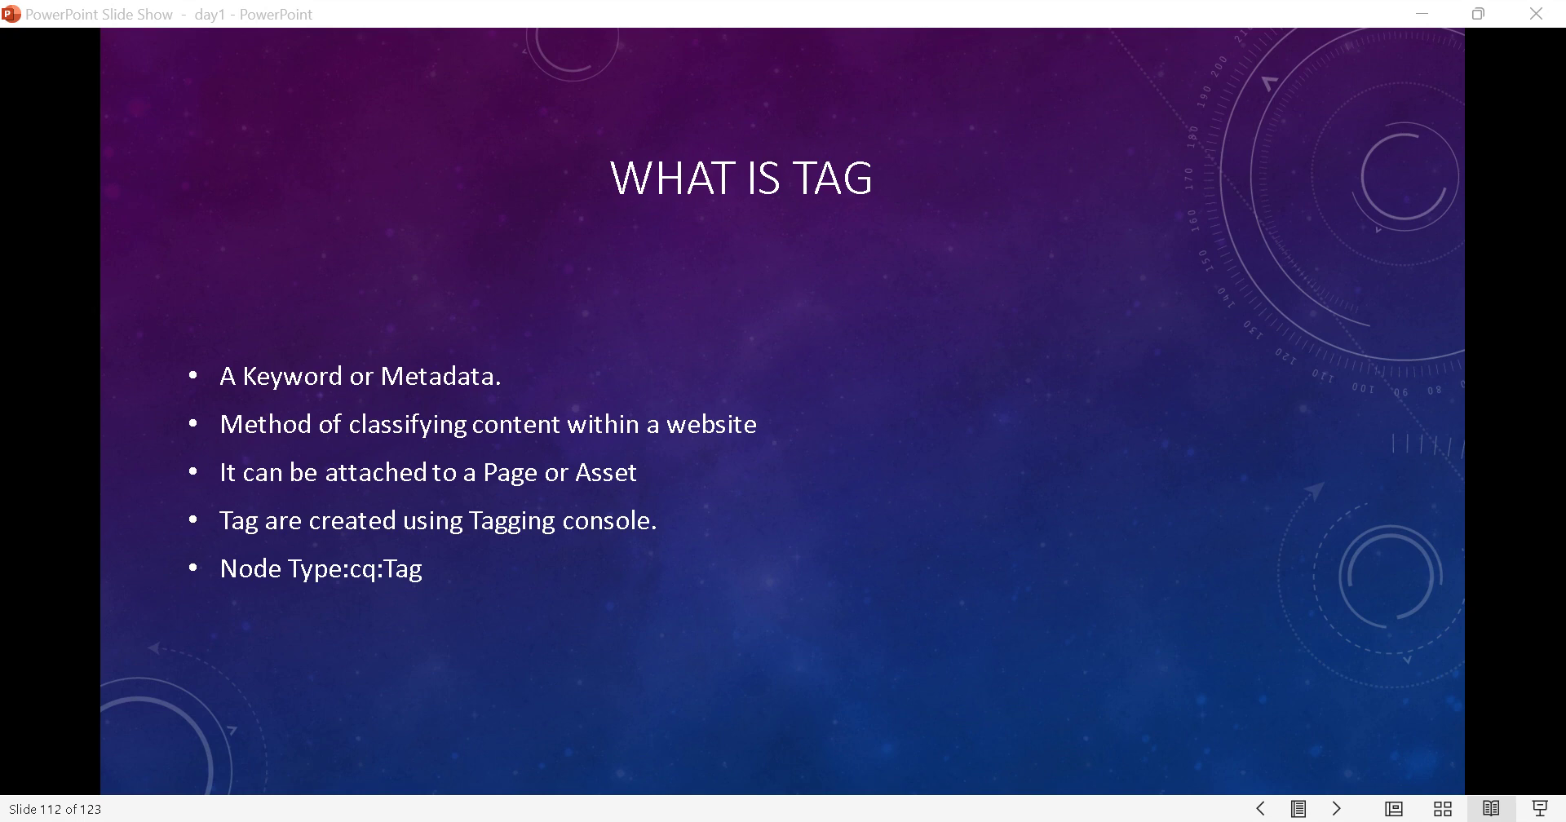
Step: Switch to Notepad++ and write the line "page = keyword men" in the empty document
key(alt+Tab)
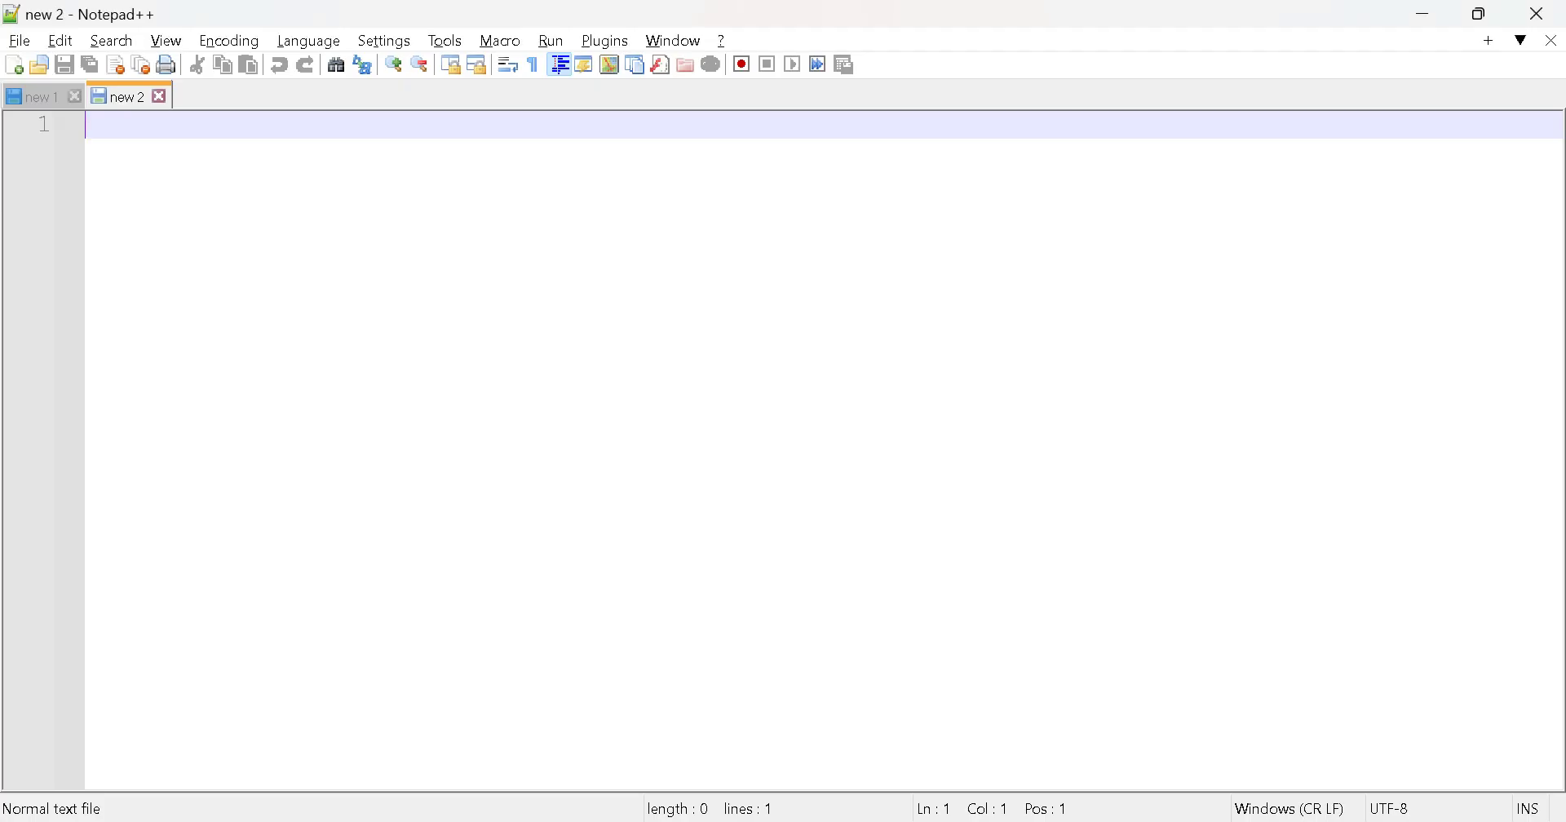
text(pa)
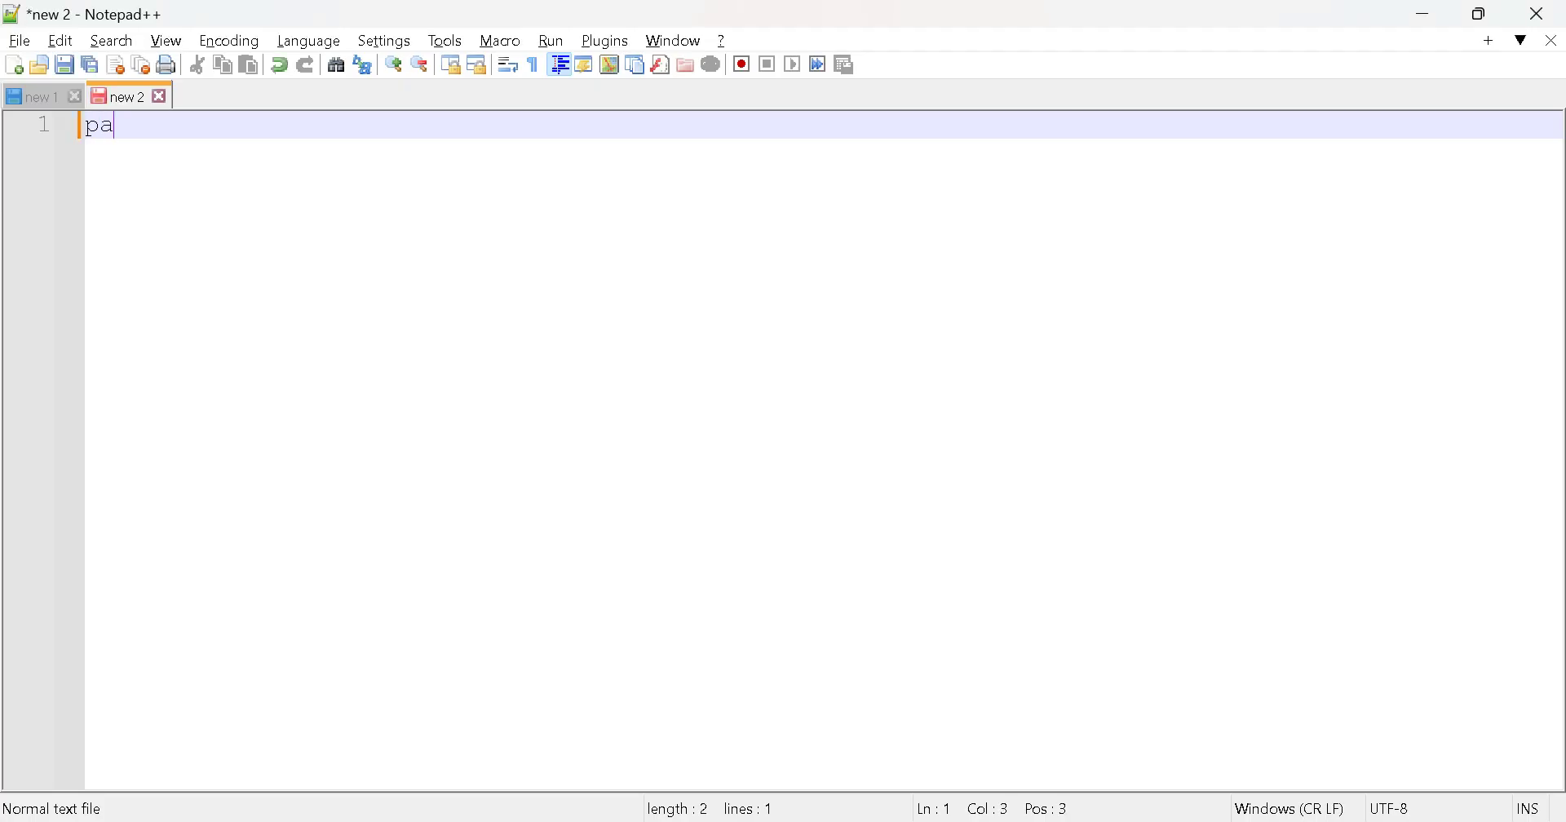
text(ge = s)
key(BackSpace)
text(keyword )
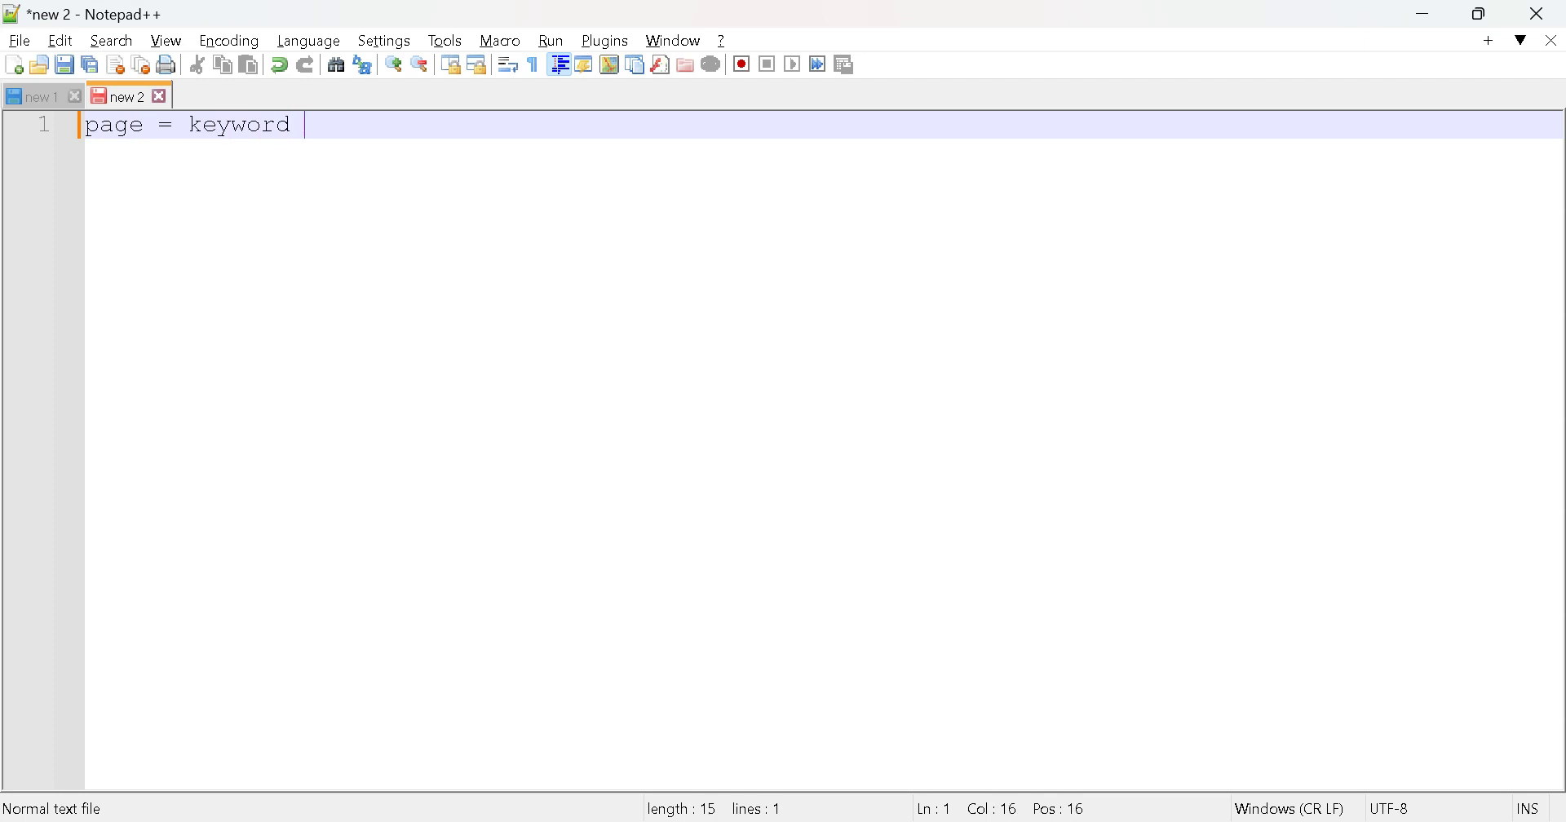
text(men)
key(BackSpace)
key(BackSpace)
text(n)
Step: Replace the word "page" at the start of the line with "Men"
key(shift+Left)
key(shift+Left)
key(shift+Left)
key(shift+Left)
key(shift+Right)
key(shift+Right)
key(shift+Left)
key(Left)
key(Left)
key(Left)
key(Left)
key(Left)
key(Left)
key(Left)
key(Left)
key(Left)
key(Left)
key(Left)
key(Left)
key(shift+Left)
key(shift+Left)
key(shift+Left)
key(shift+Left)
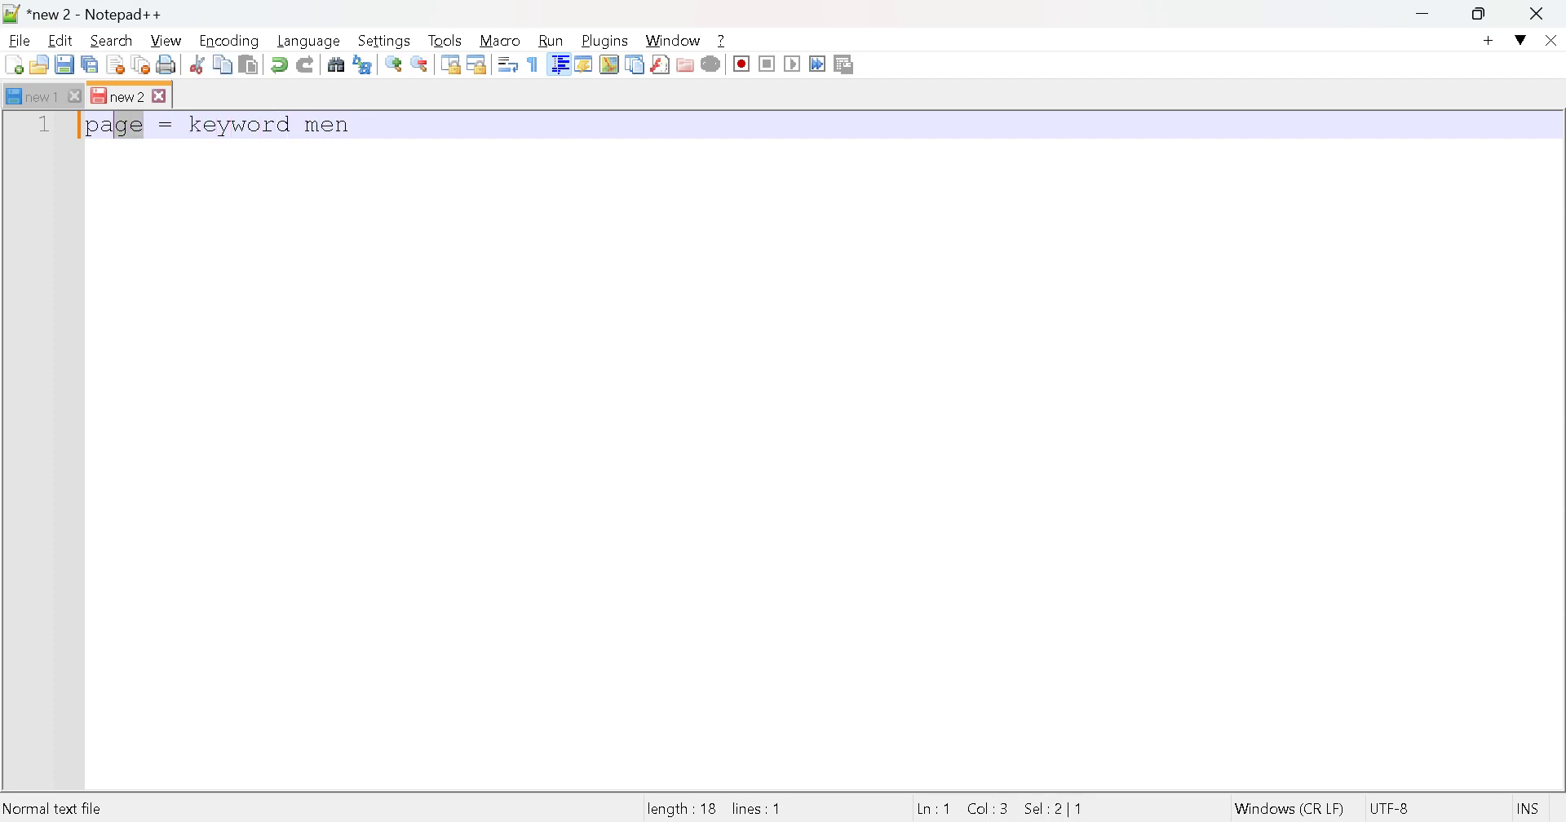
key(Right)
key(Left)
key(shift+Right)
key(shift+Left)
key(shift+Left)
key(shift+Left)
key(shift+Left)
text(Mn)
key(BackSpace)
text(en)
key(Right)
key(Right)
key(Right)
key(Right)
key(Right)
key(Right)
key(Right)
key(Right)
key(Right)
key(Right)
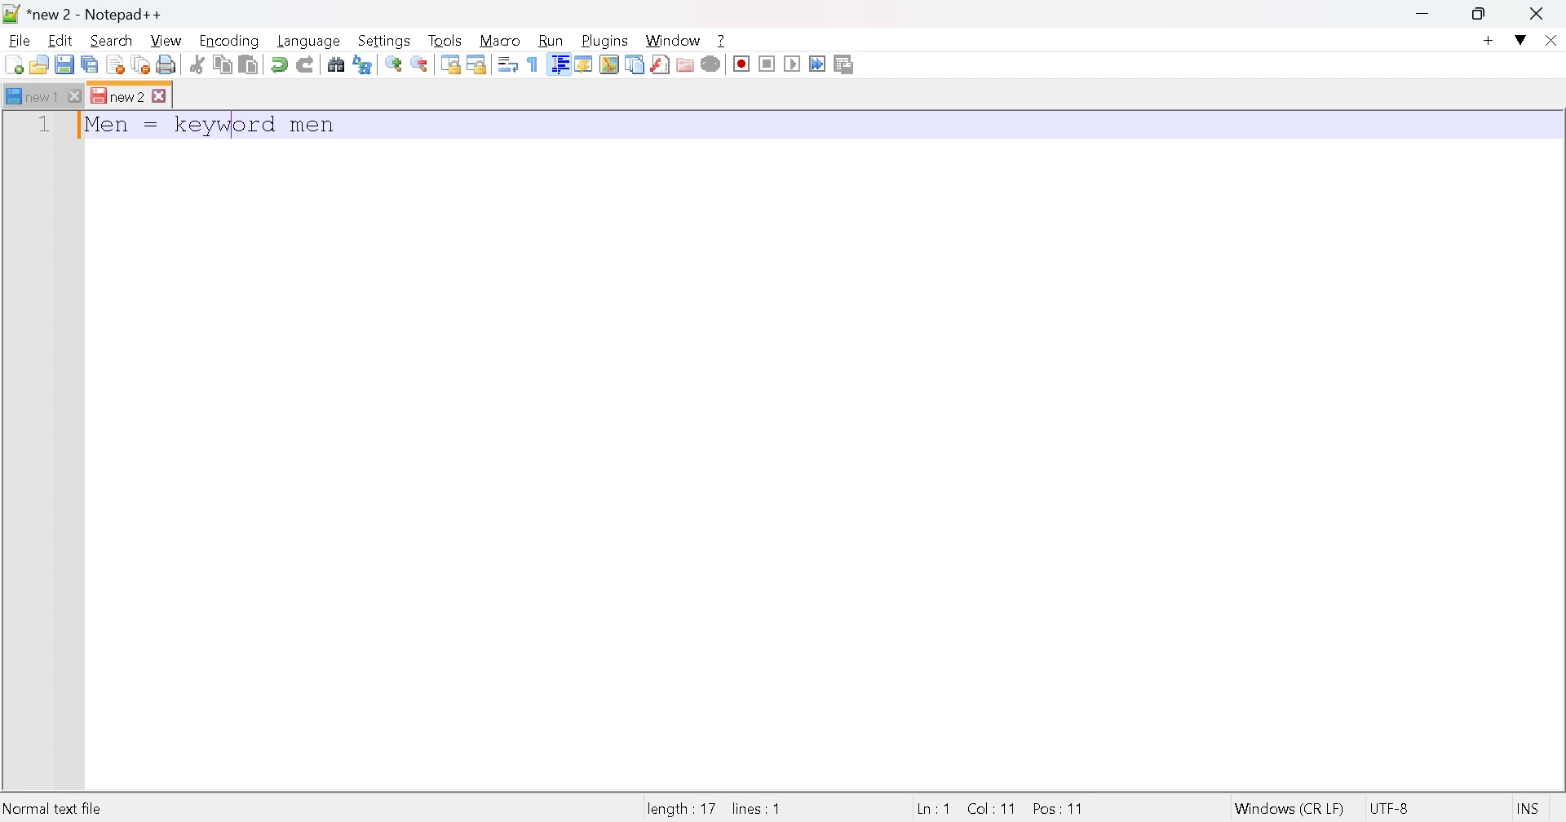
key(shift+End)
key(Left)
key(shift+Right)
key(shift+Right)
key(shift+Right)
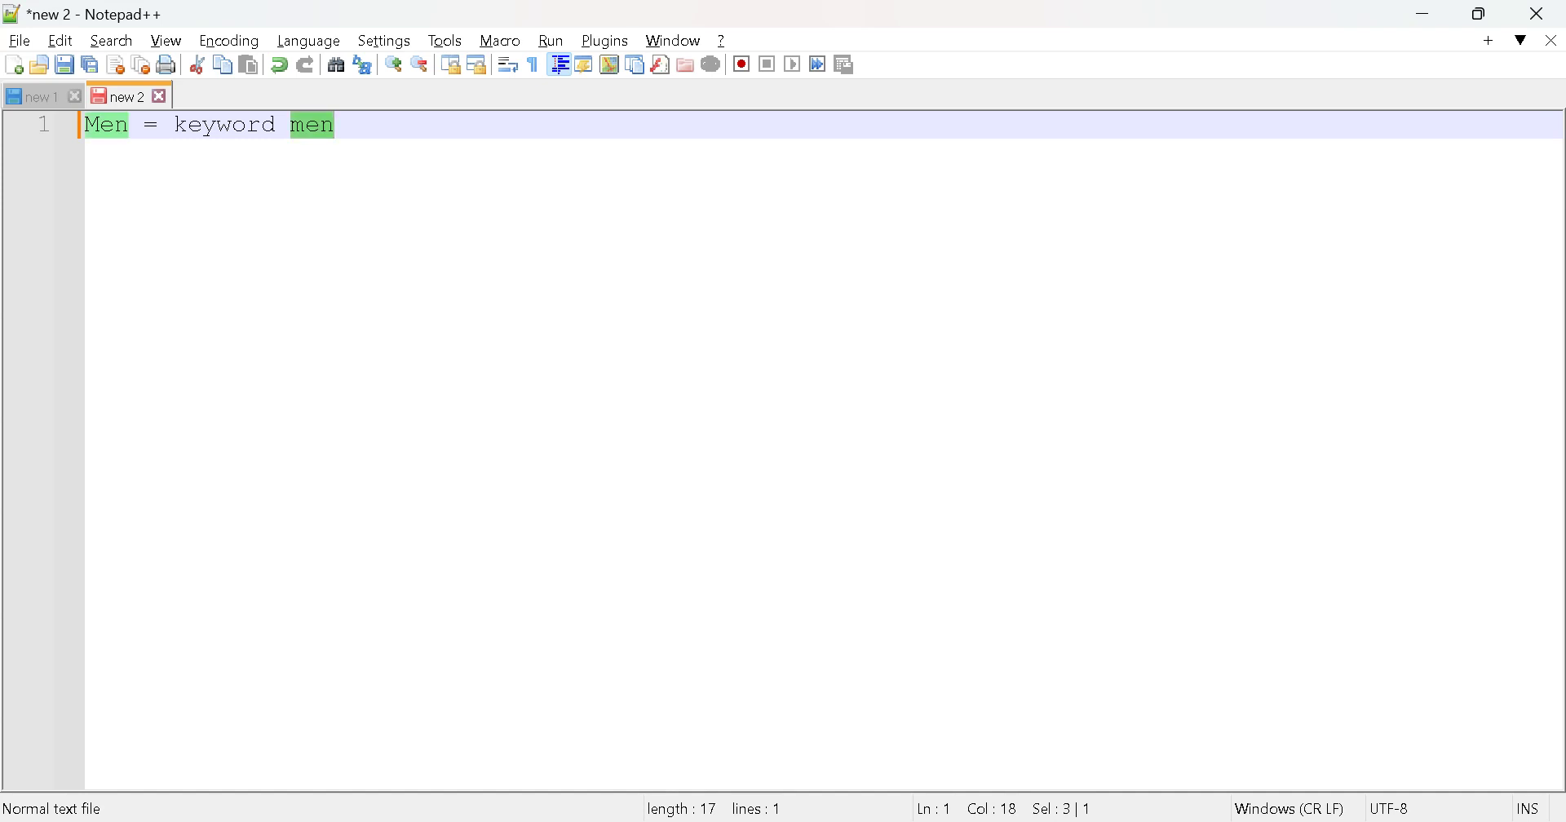
key(Left)
key(Left)
key(Left)
key(Left)
key(Left)
key(Left)
key(Left)
key(Left)
key(Left)
key(Left)
key(Left)
key(Left)
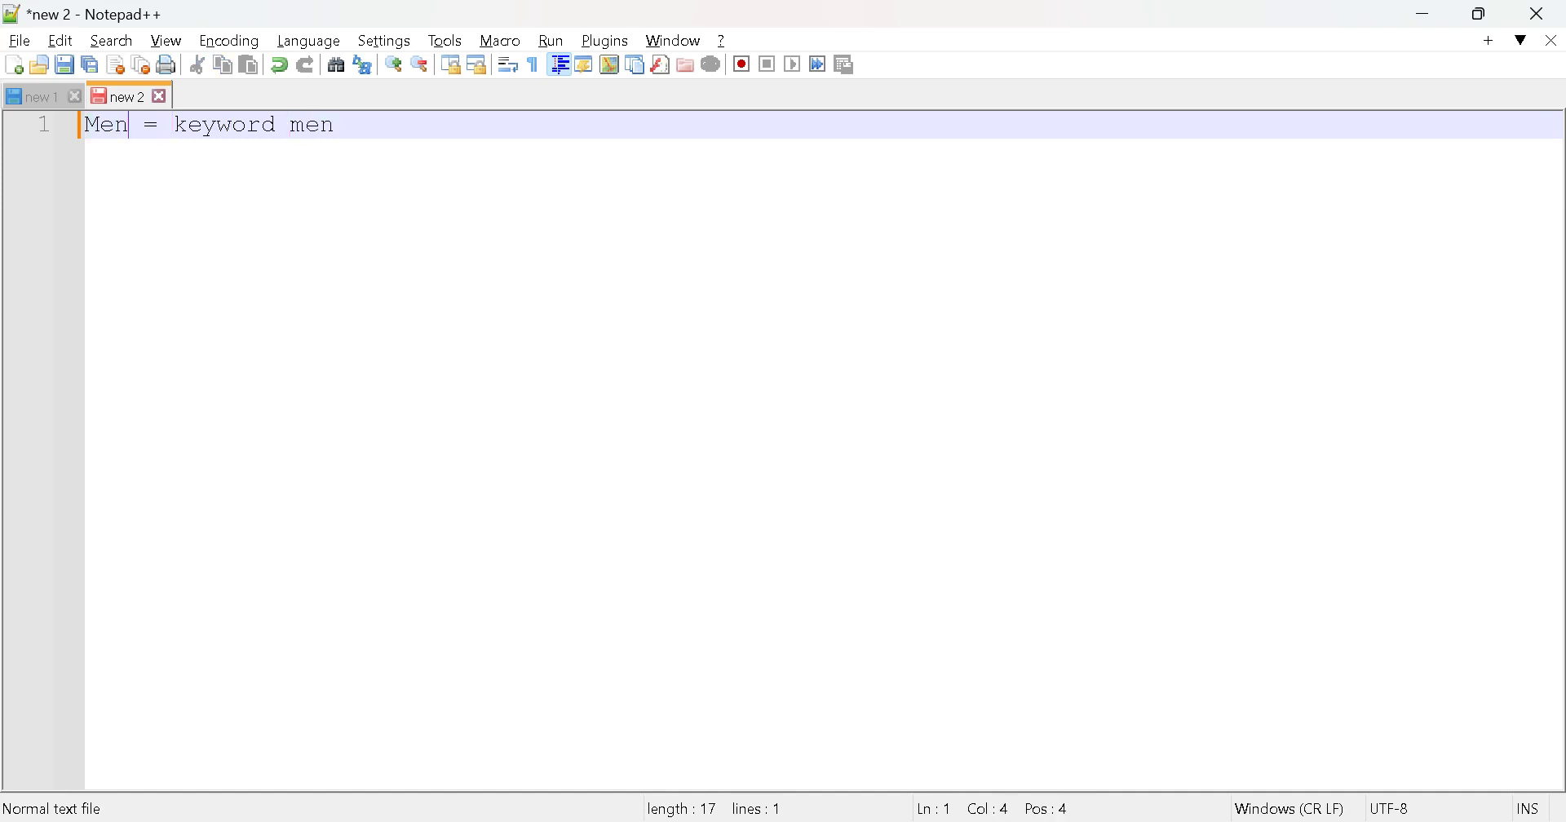
key(Left)
key(Right)
key(Right)
key(Right)
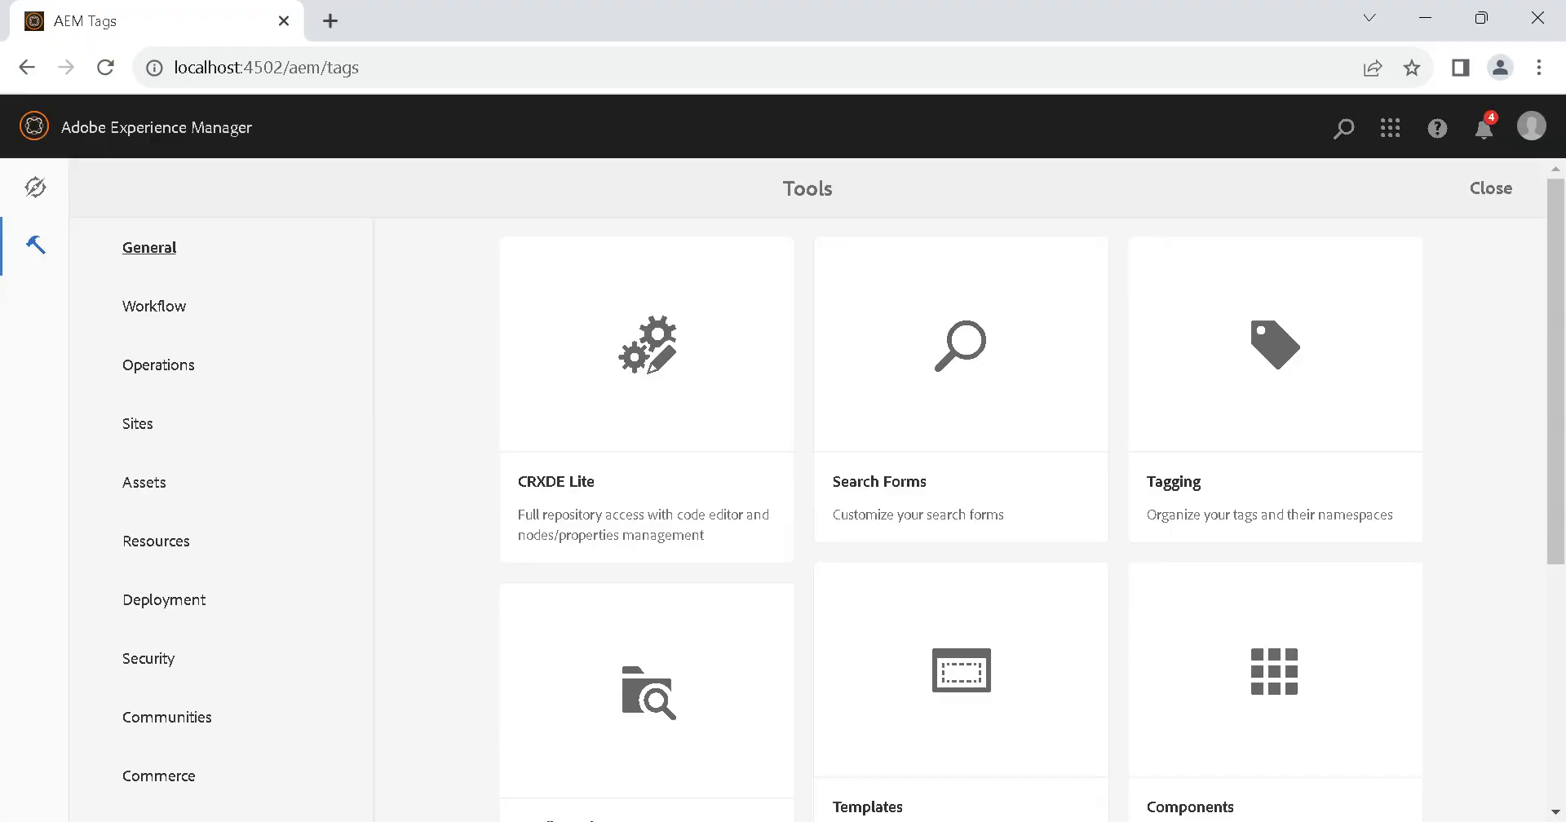
Step: Load localhost:4502 in a new browser tab and open the Sites console
click(330, 20)
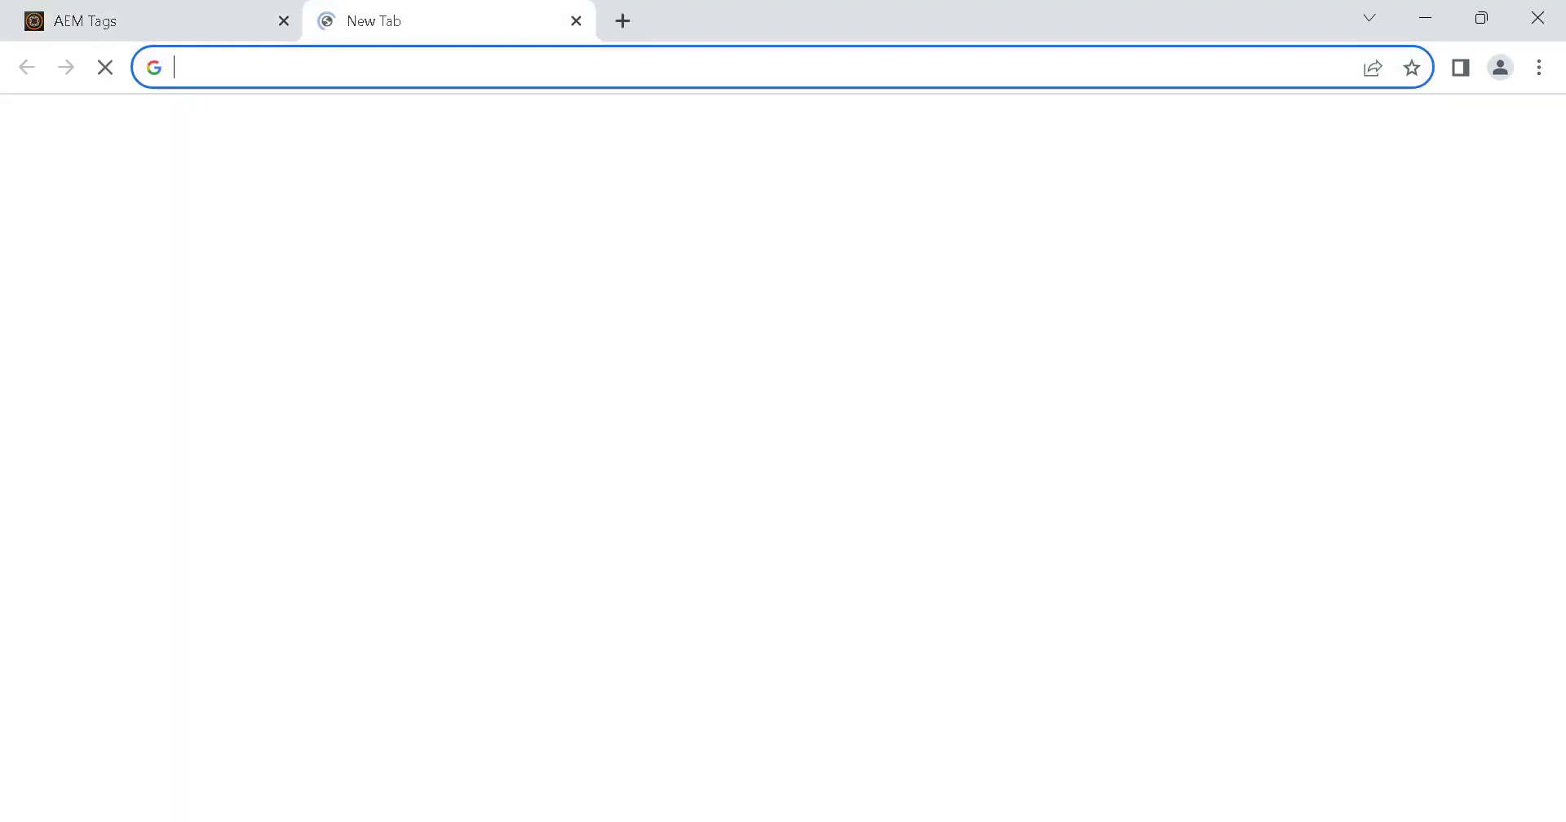
text(localhost:4502)
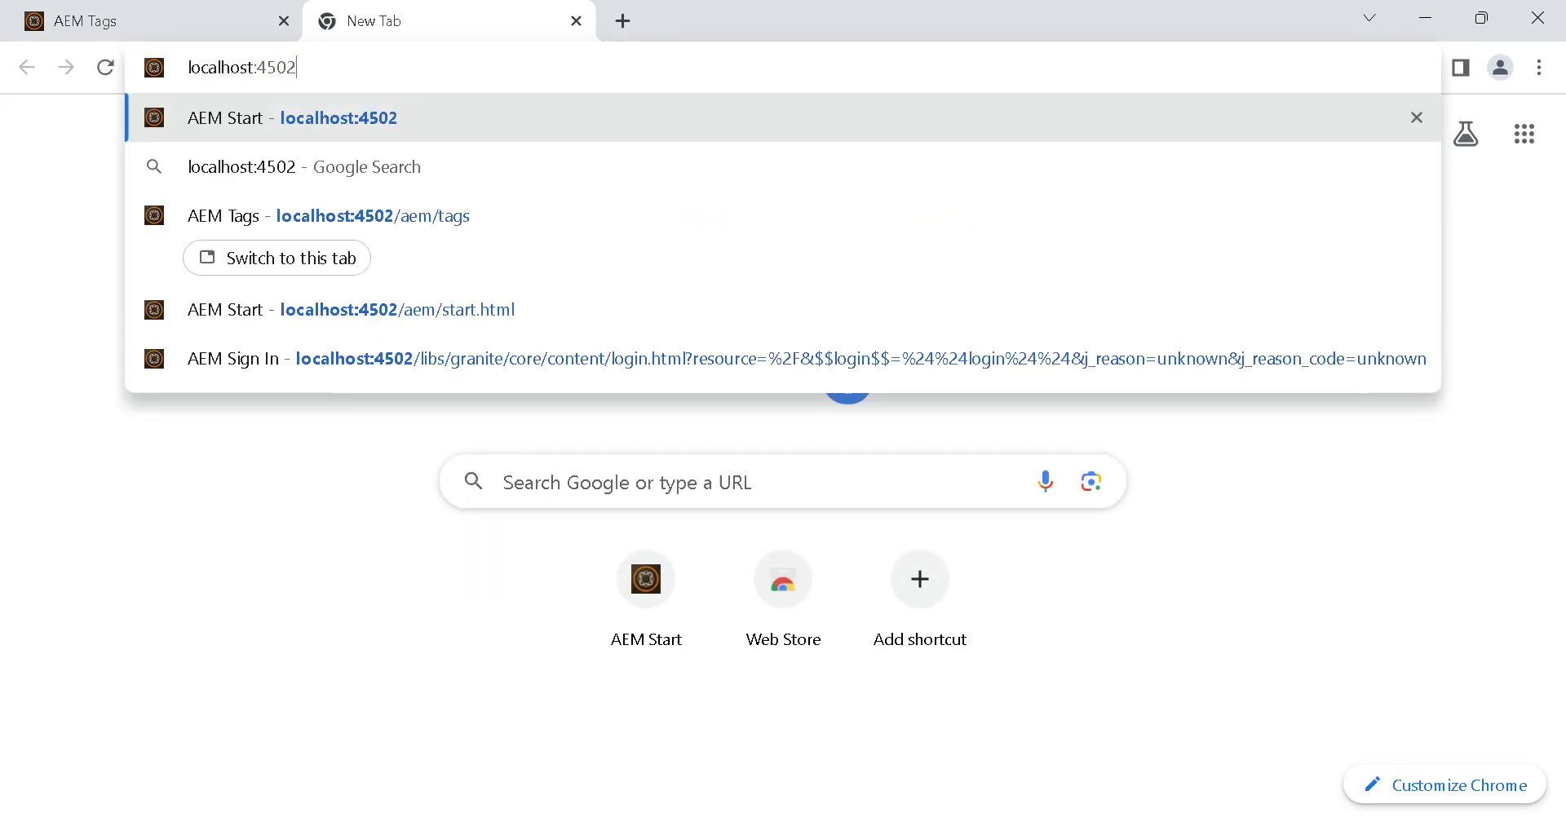
key(Return)
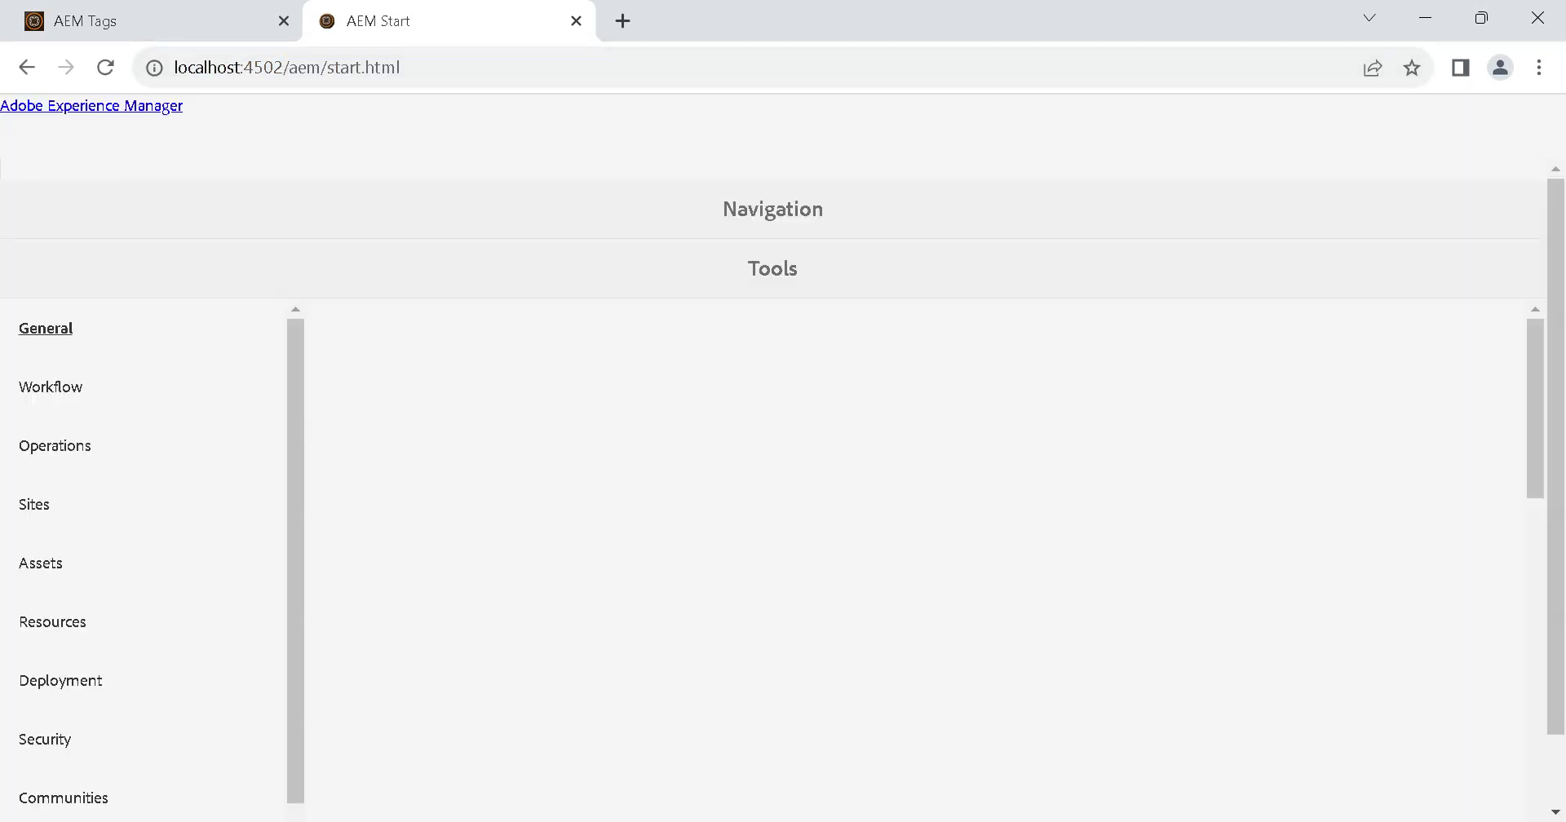
click(526, 434)
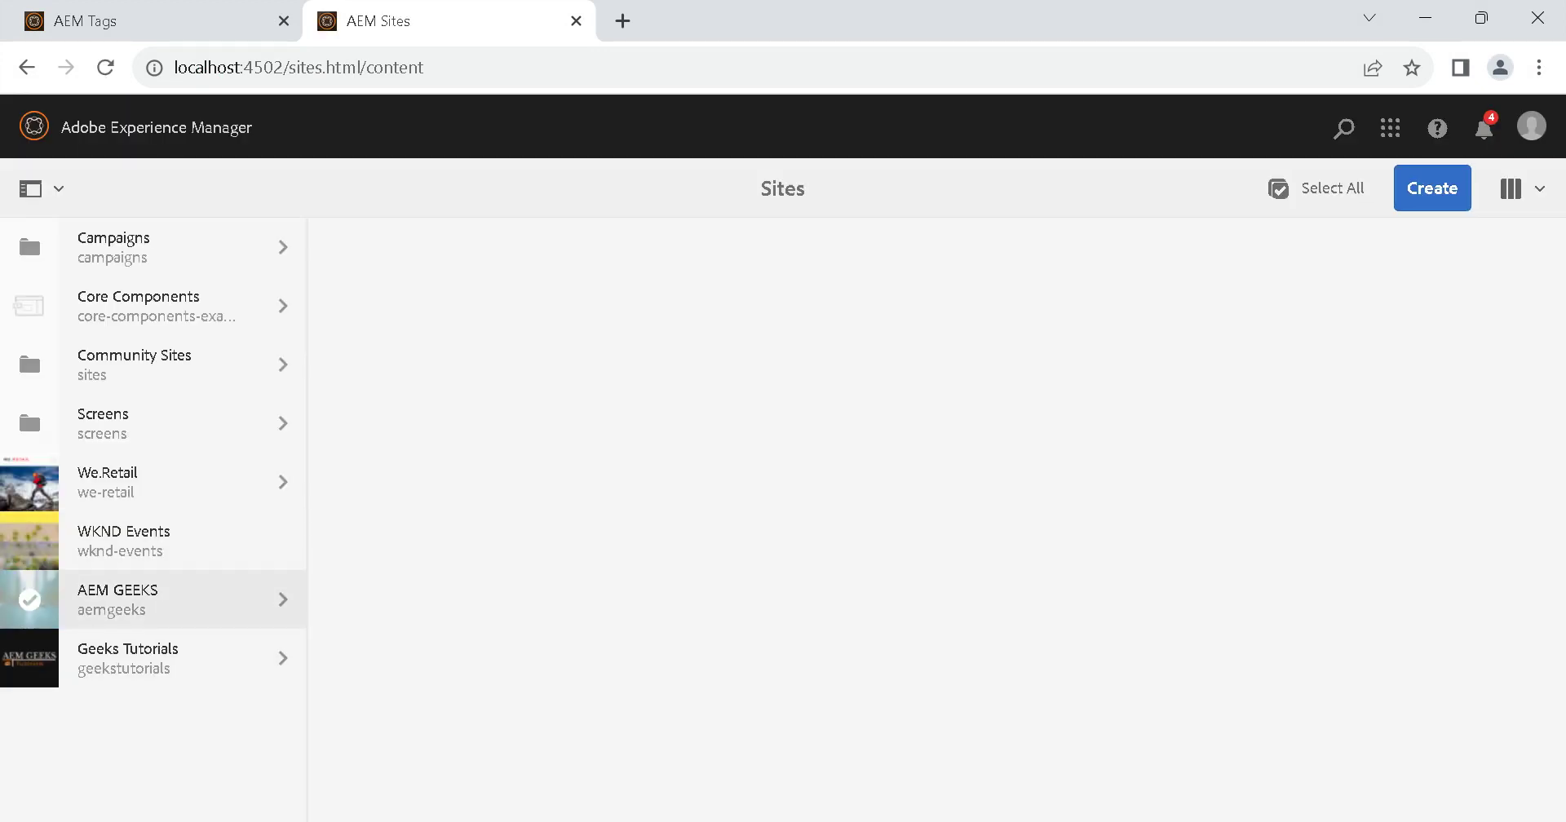
Step: Select only the WKND Events site and open its page properties
click(29, 600)
click(29, 541)
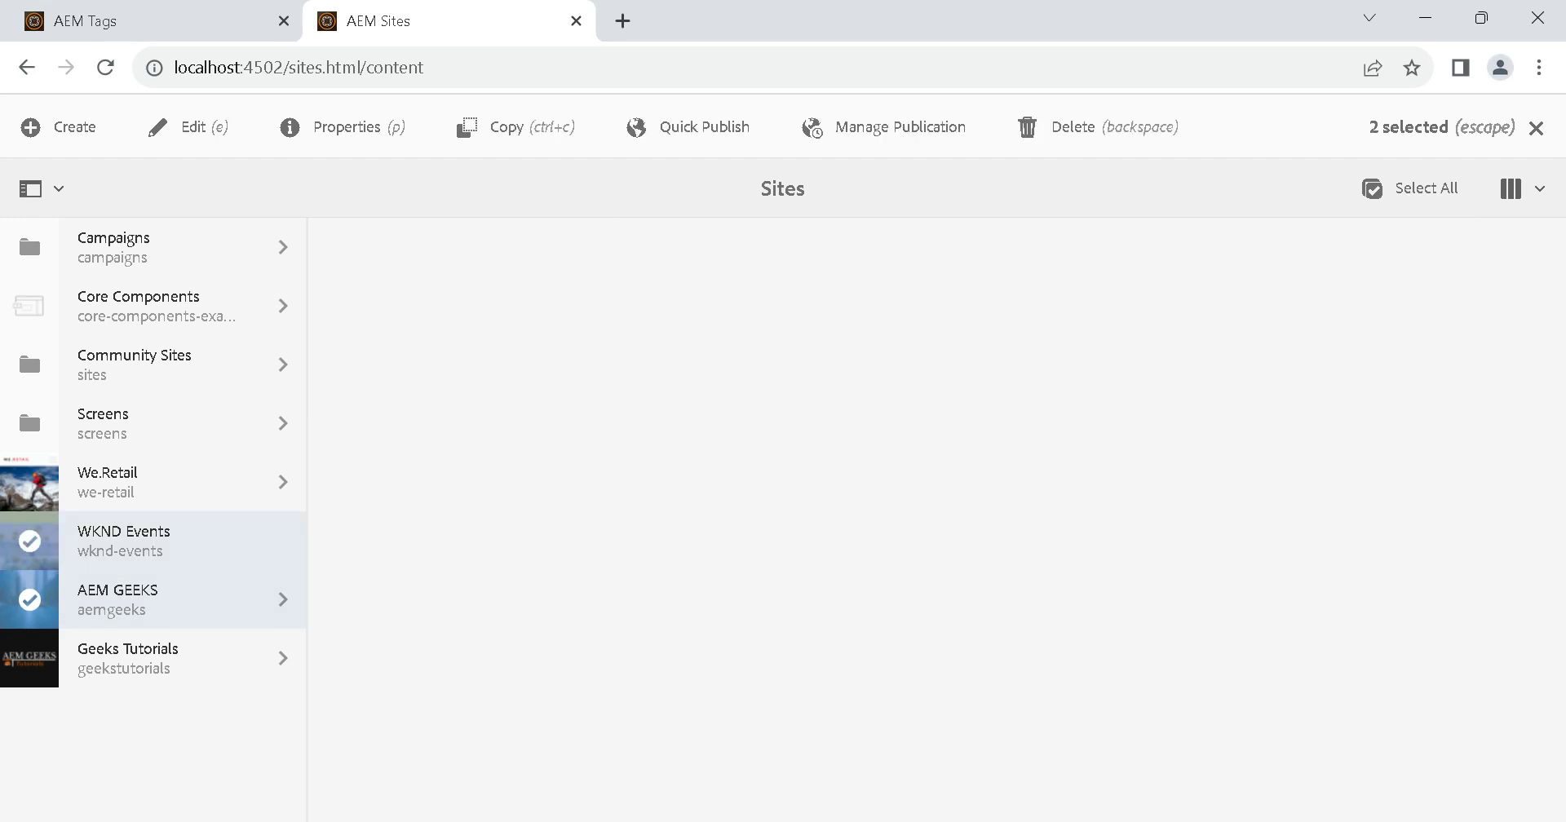
click(30, 540)
click(30, 600)
click(29, 658)
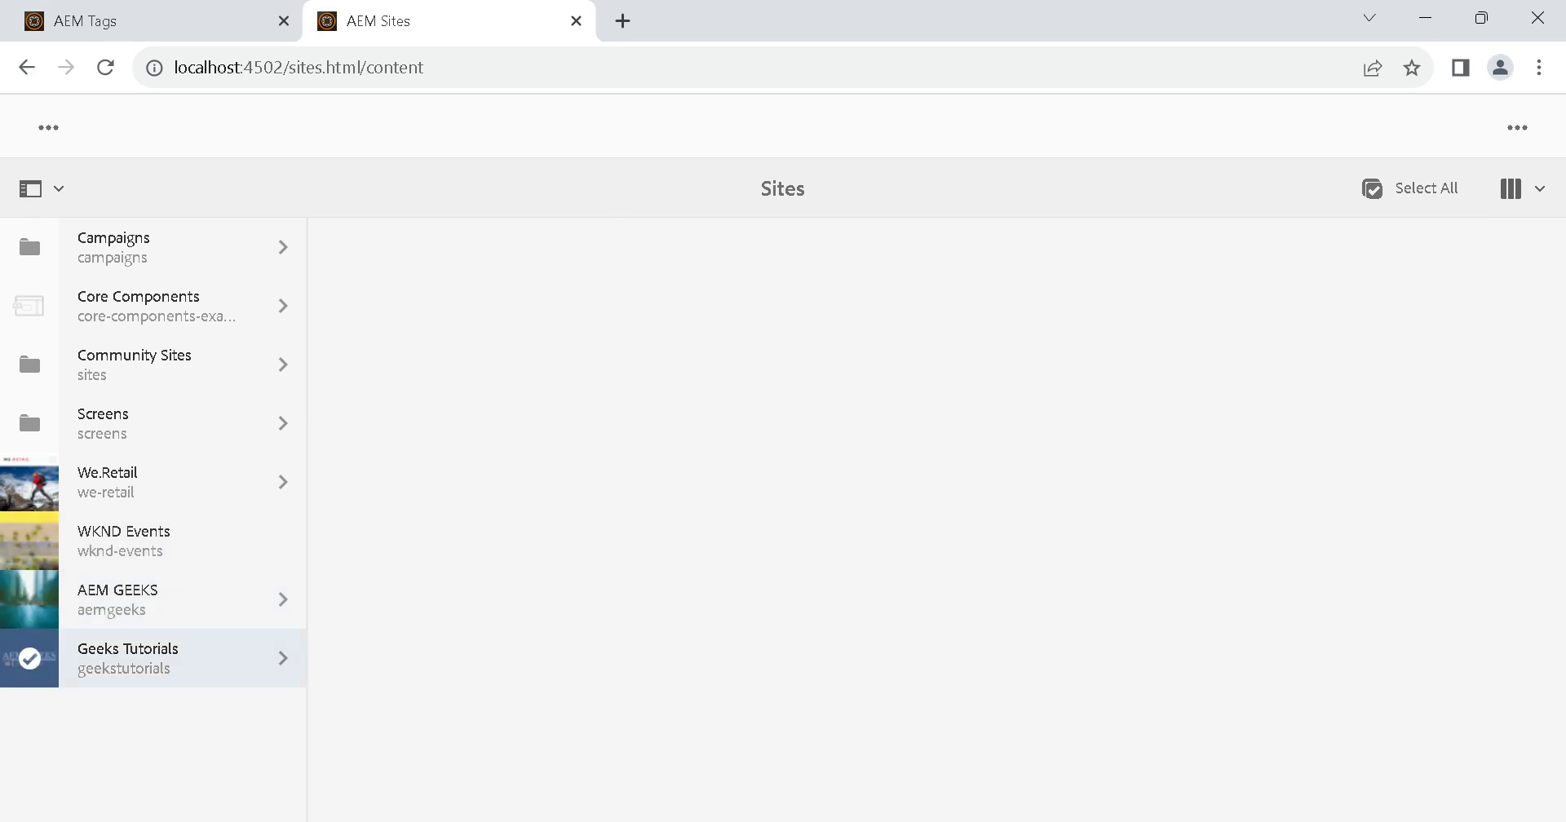
click(29, 541)
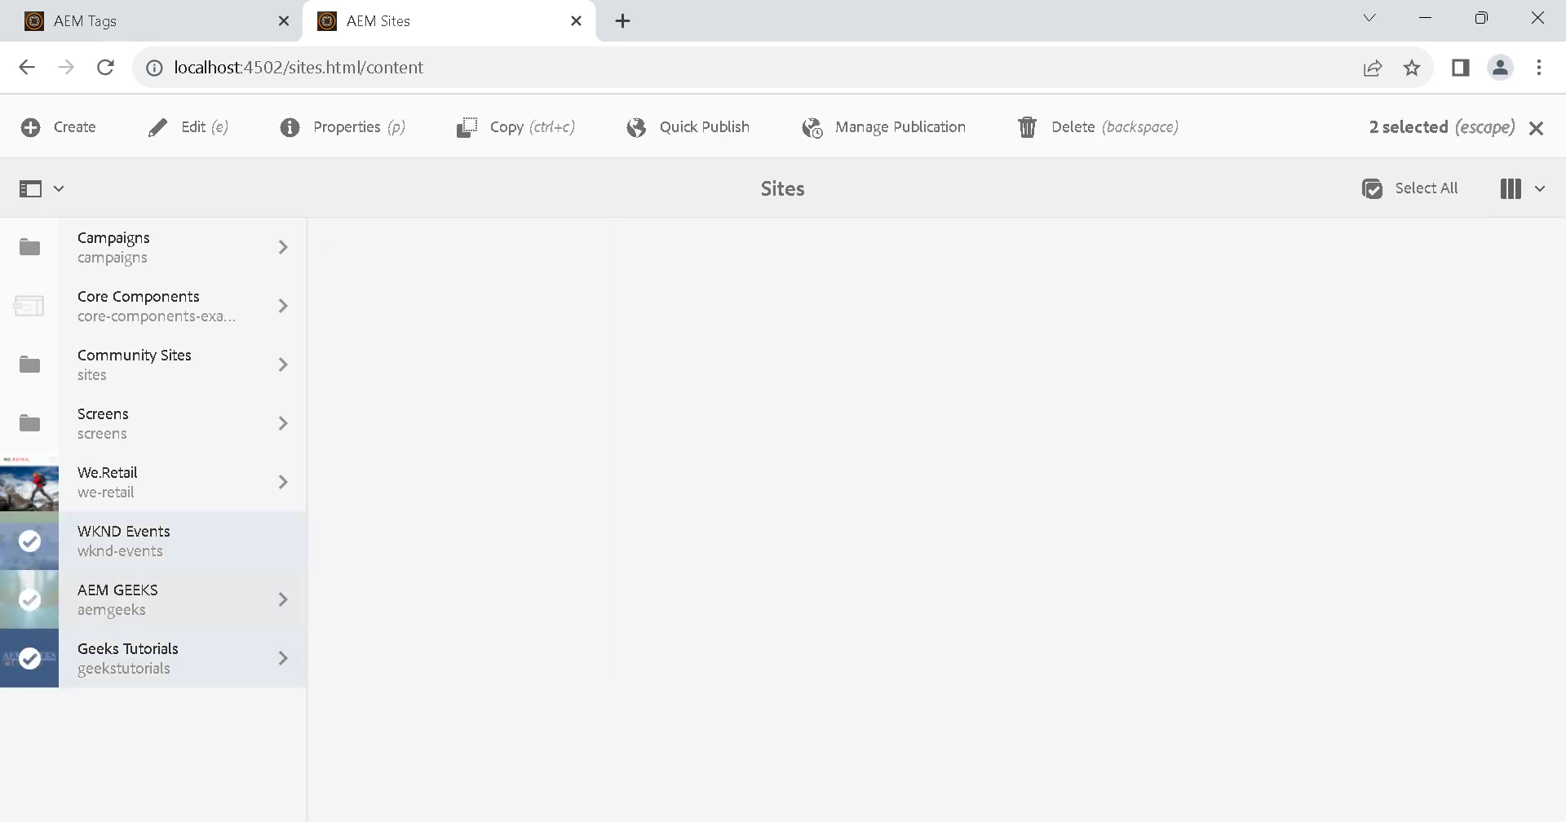
click(30, 658)
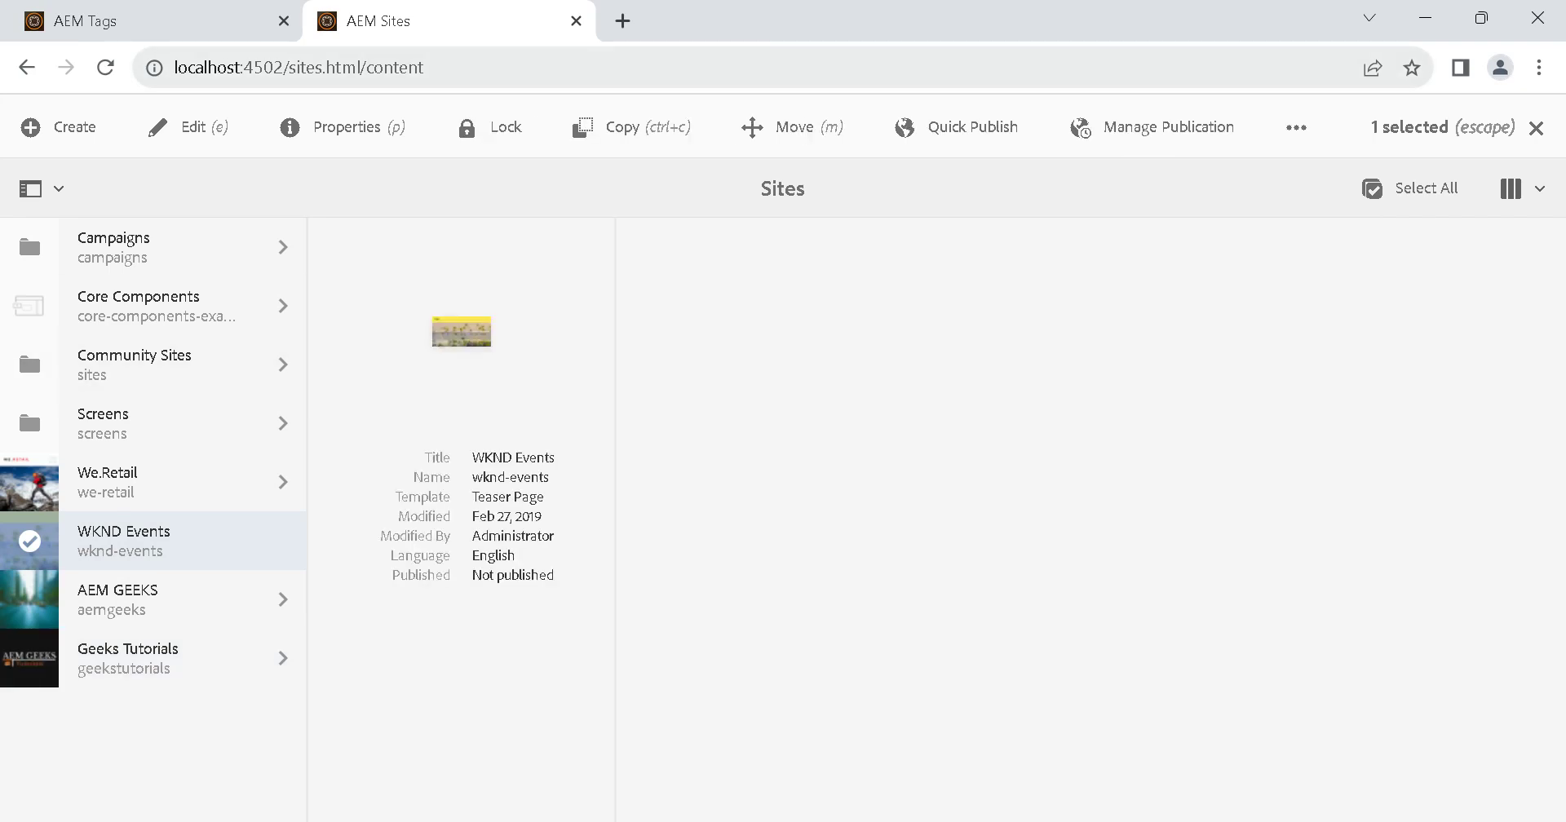
click(347, 127)
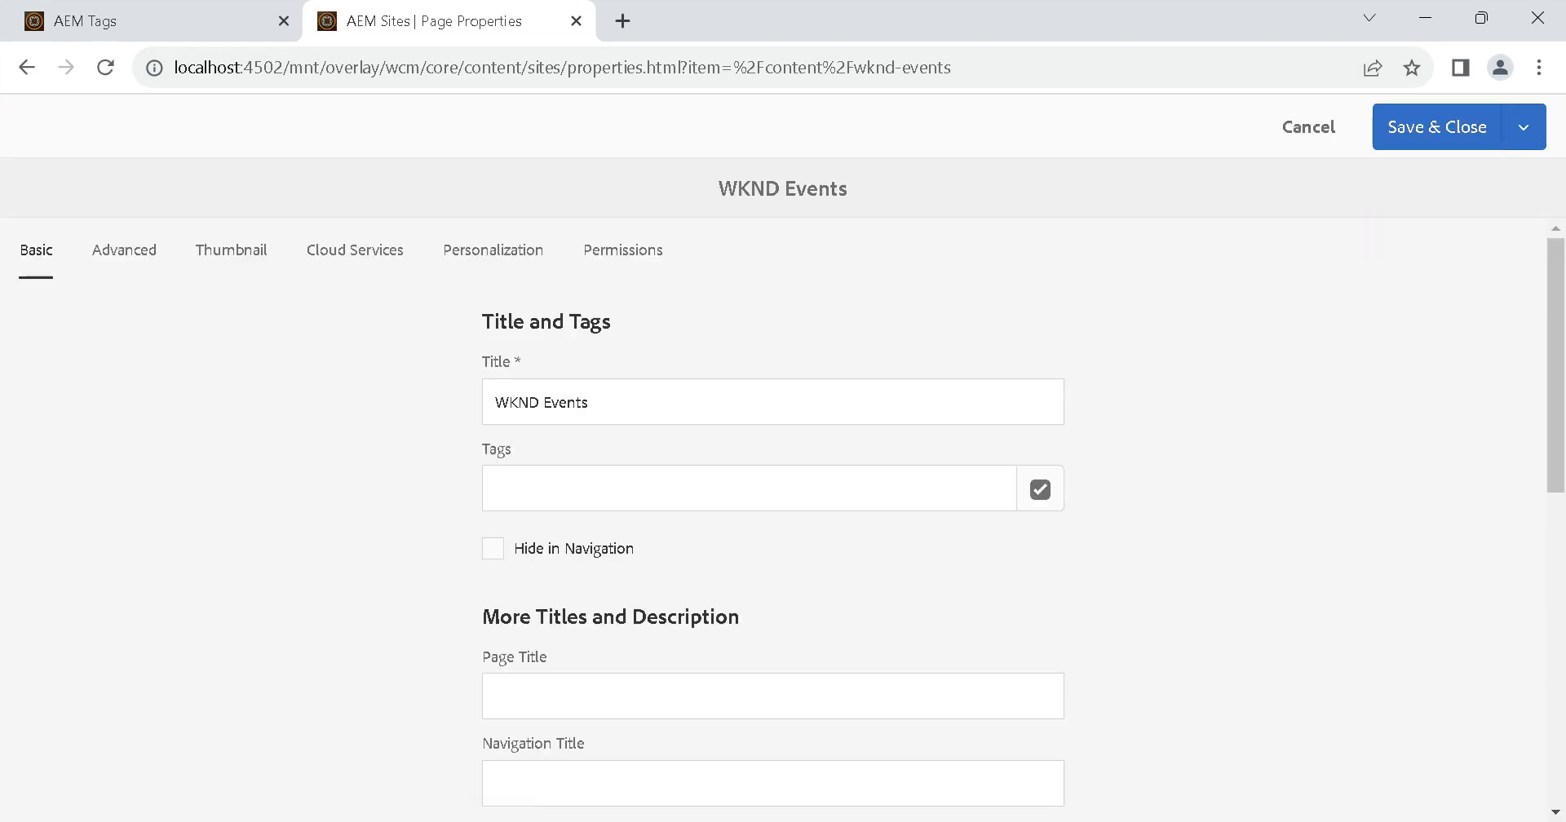
Step: Highlight the Title and Tags section, return to the Sites list and reopen the WKND Events properties
scroll(783, 520, down, 1)
drag(512, 414, 482, 219)
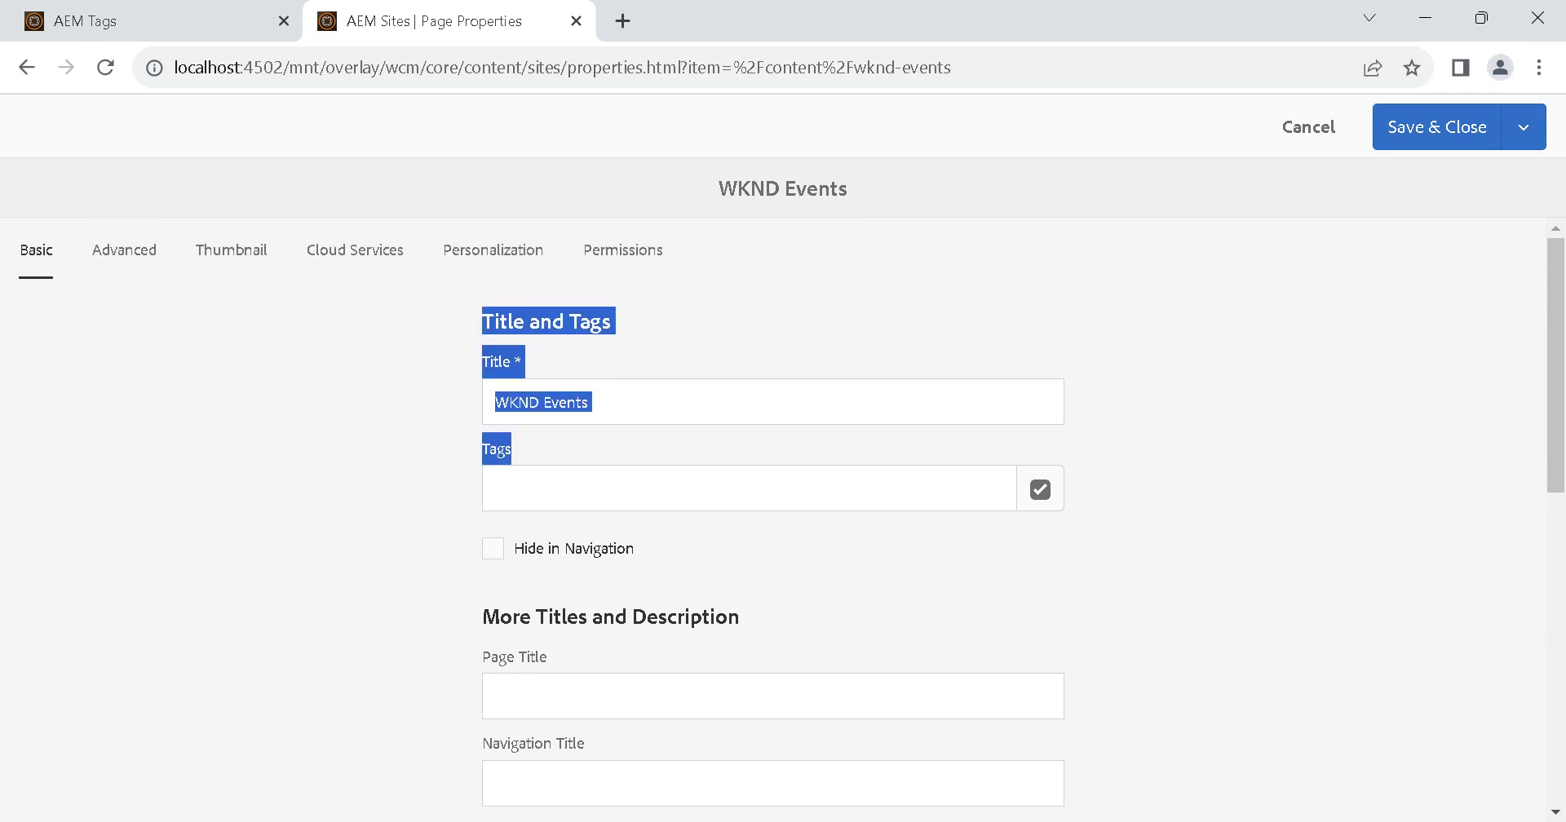
key(ctrl+Tab)
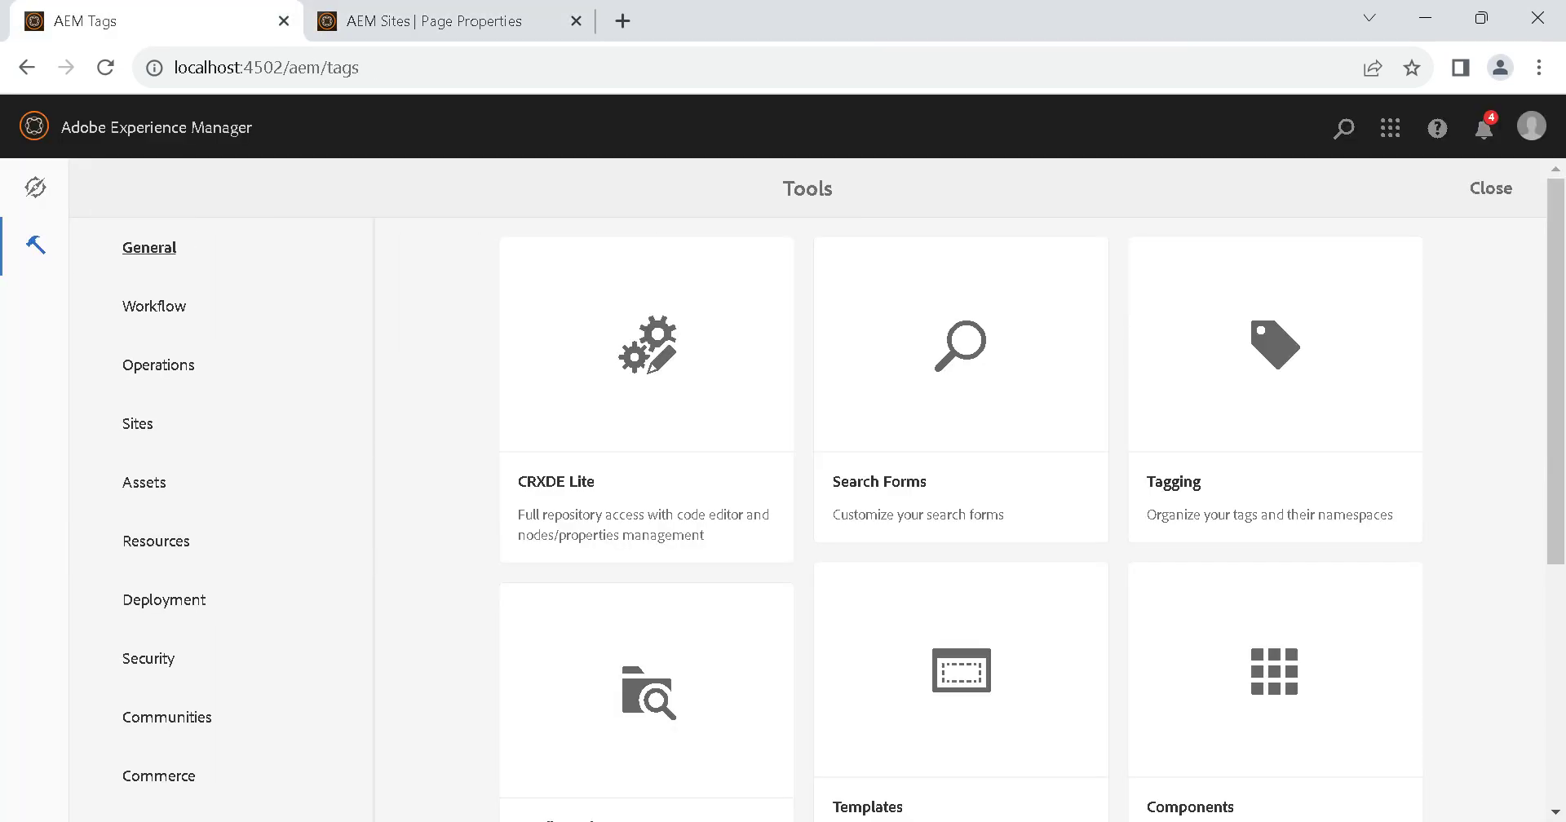
key(ctrl+Tab)
key(alt+Left)
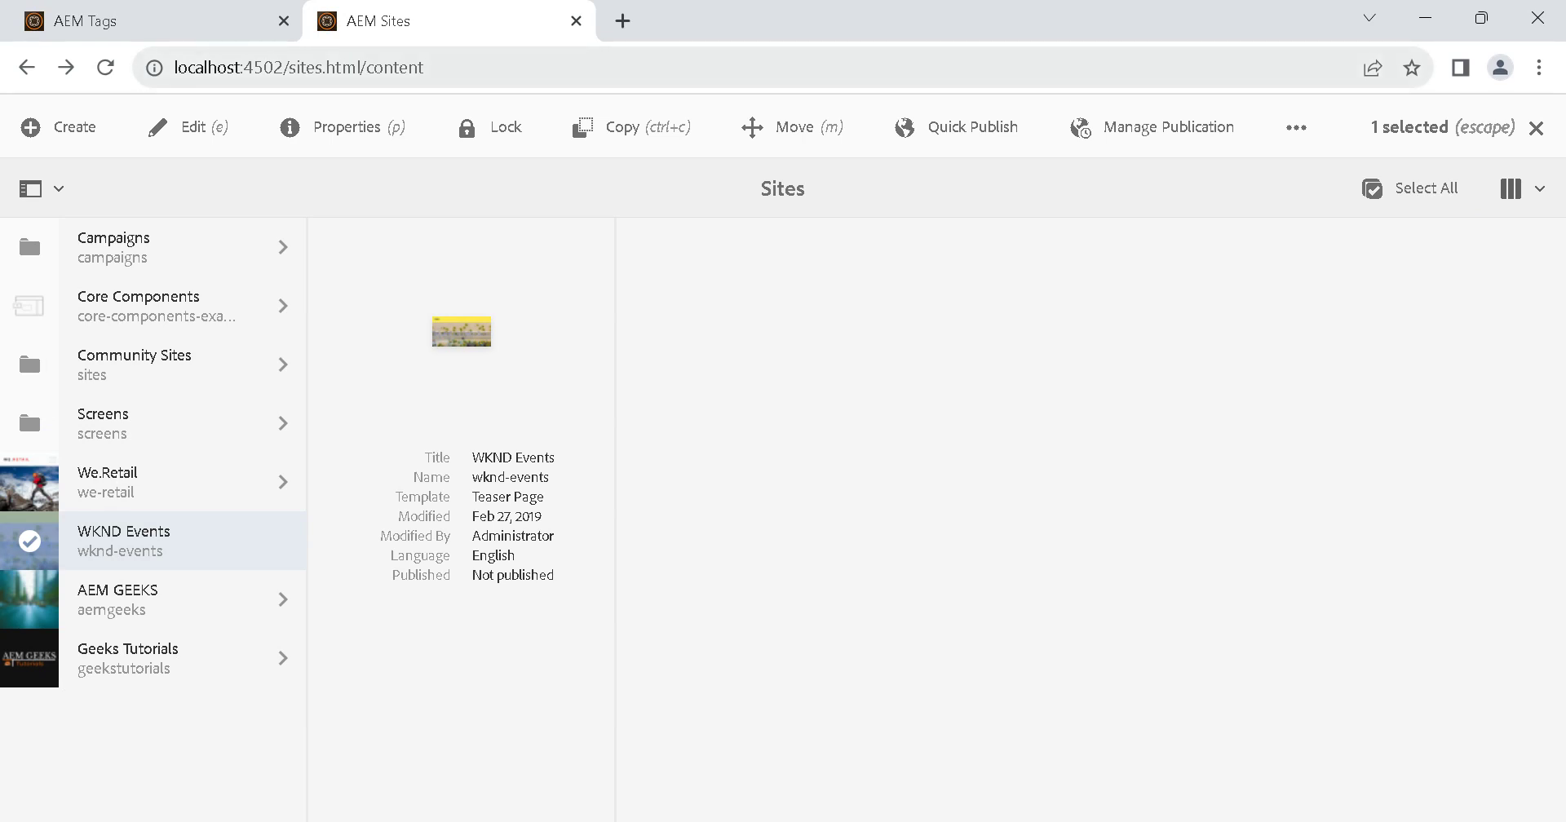
click(347, 127)
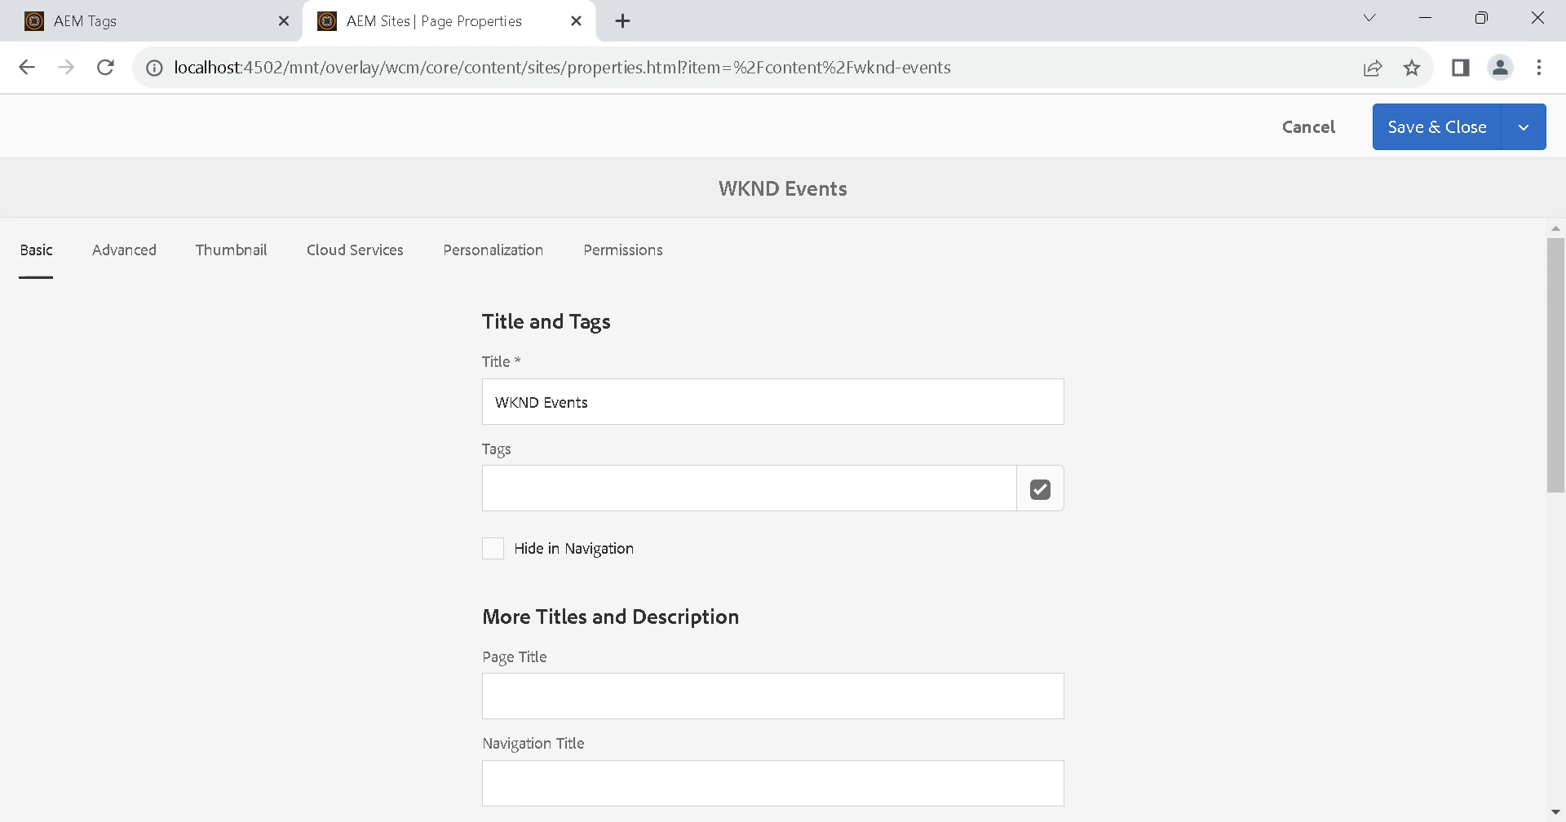
Step: Point out the Title and Tags labels and place the cursor in the Tags field
mouse_move(123, 21)
triple_click(500, 361)
double_click(495, 448)
click(495, 487)
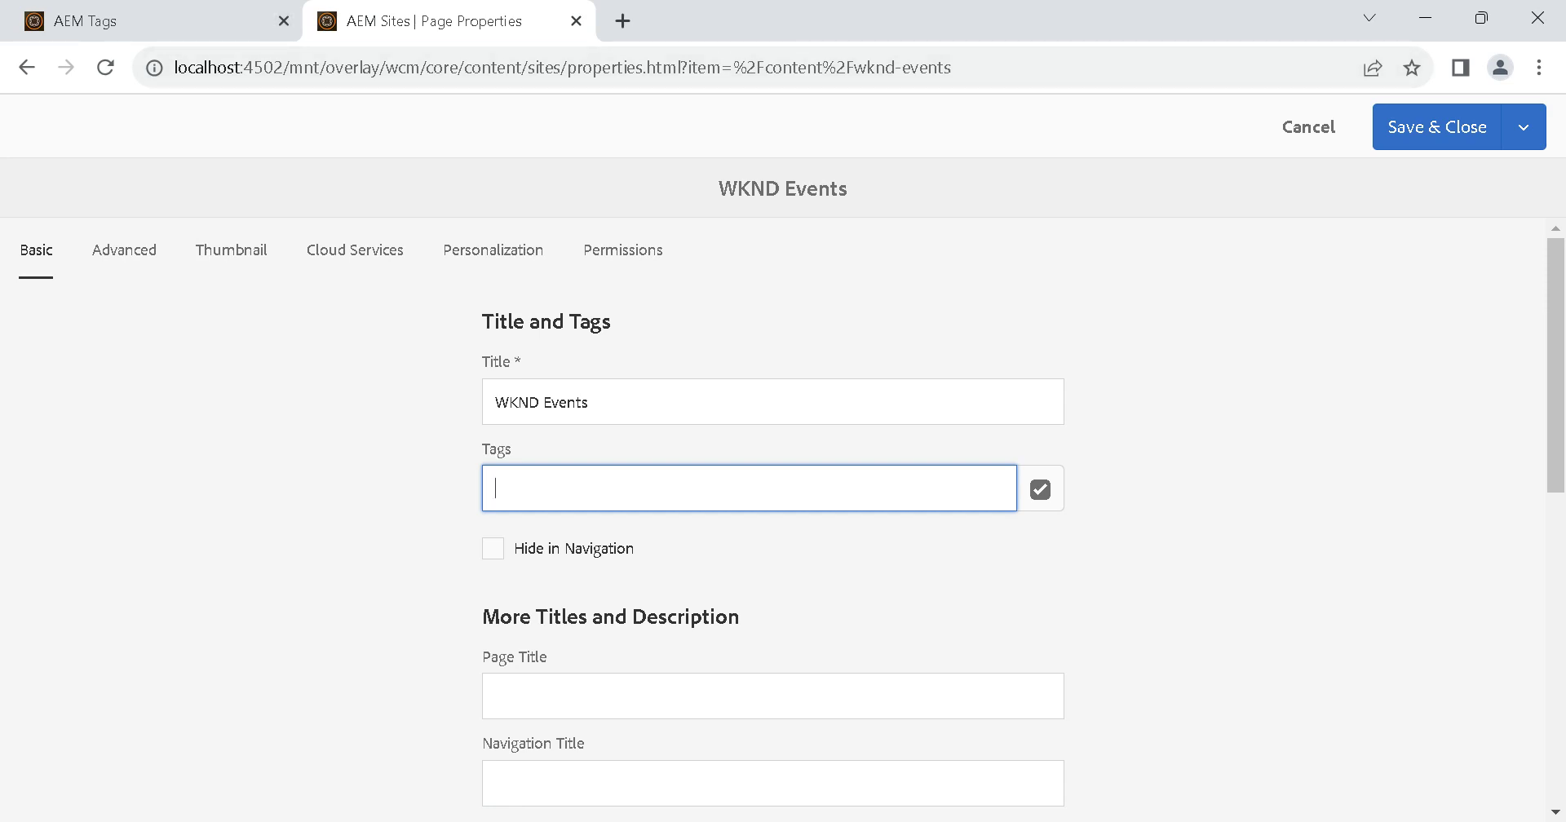
Step: Open the Sites console from the navigation page in the AEM Tags browser tab
click(151, 21)
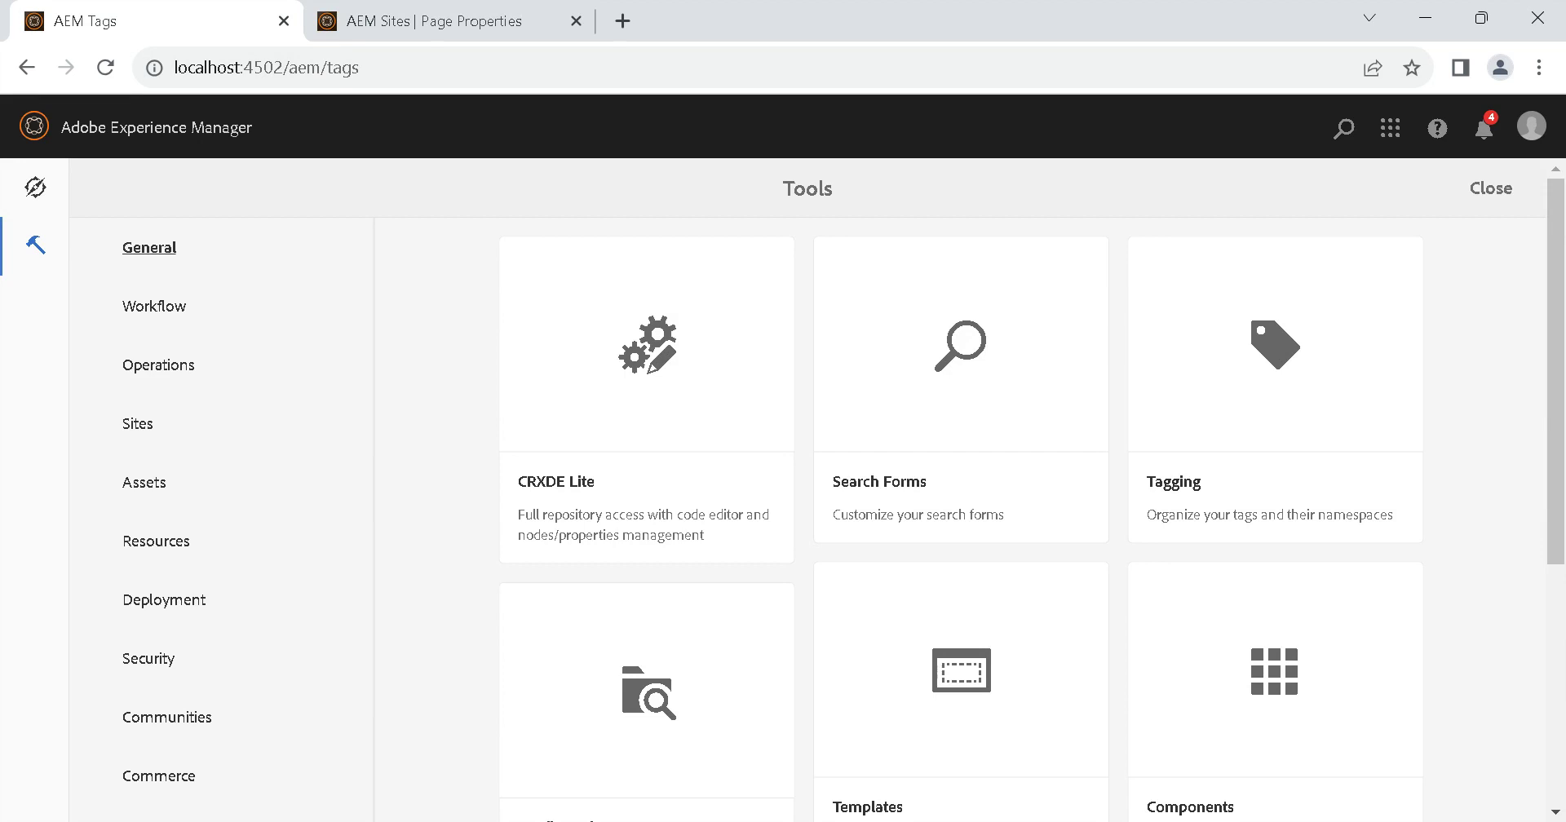
click(35, 186)
click(526, 432)
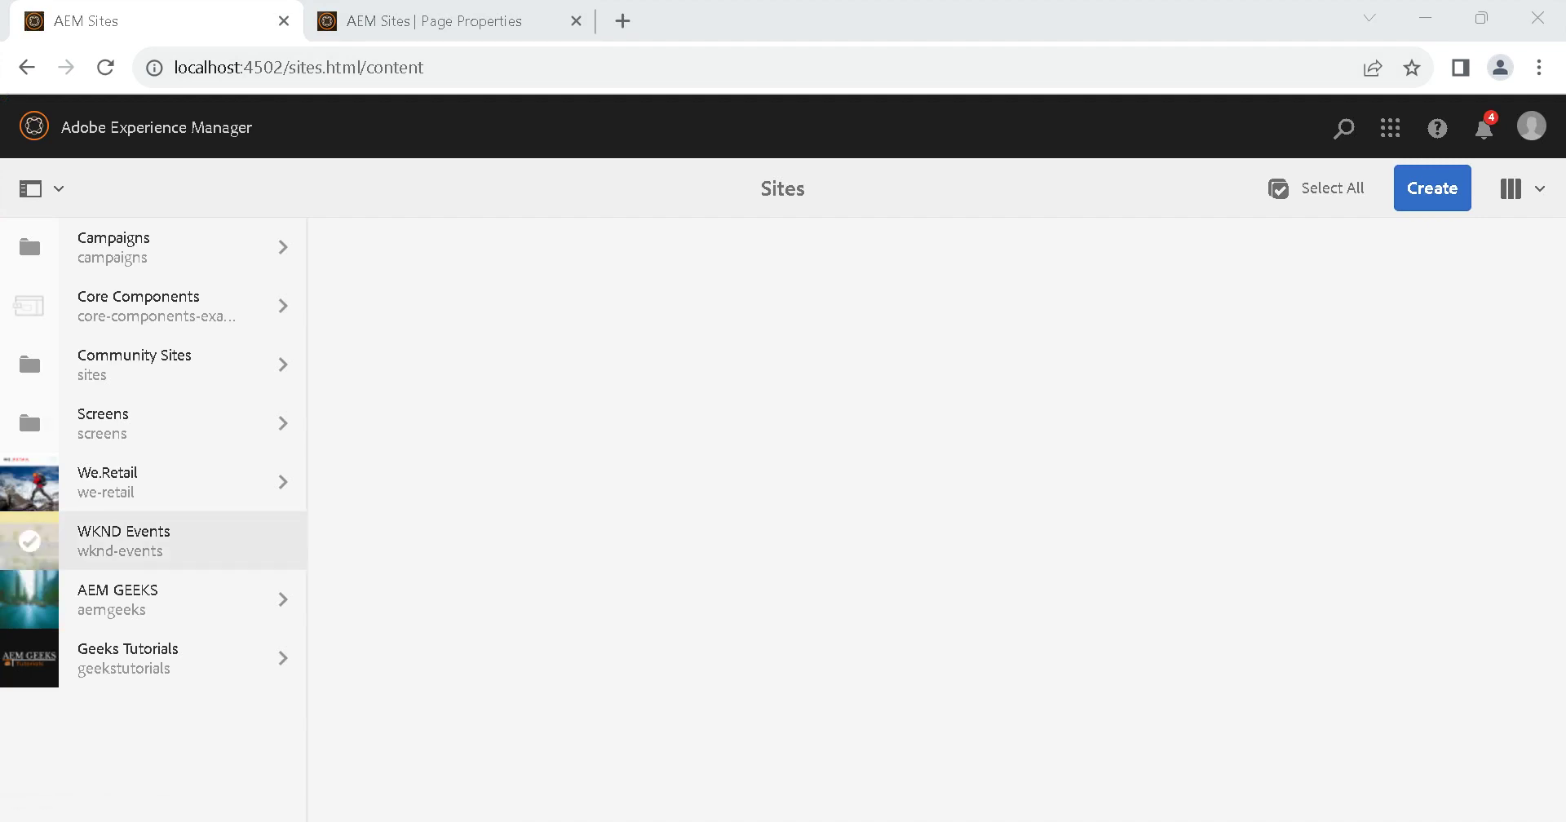
Step: Open the tag picker for the WKND Events page and look through the available tag namespaces
key(ctrl+Tab)
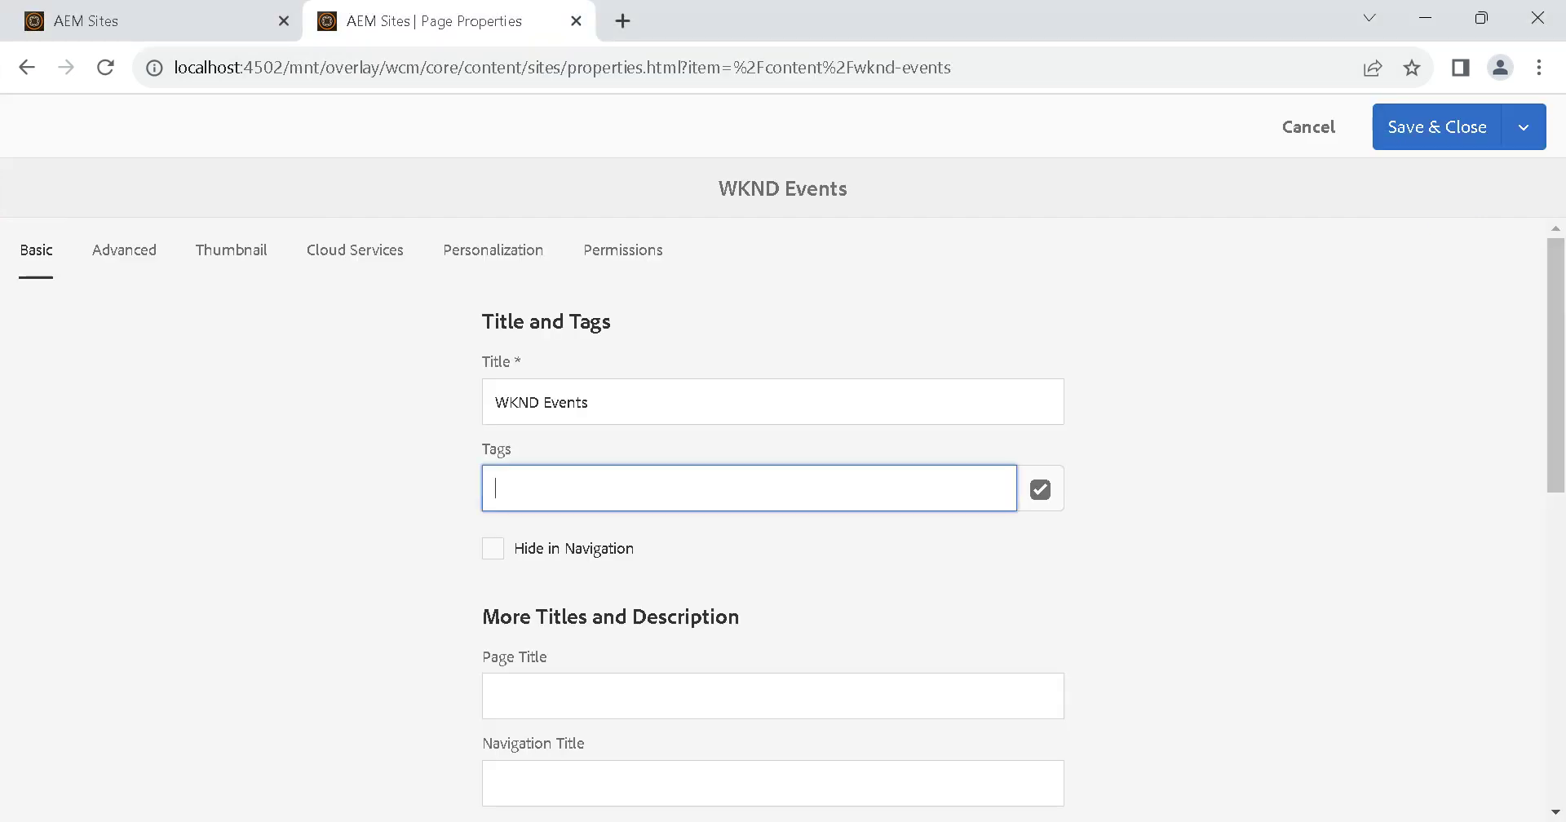
key(Tab)
key(Return)
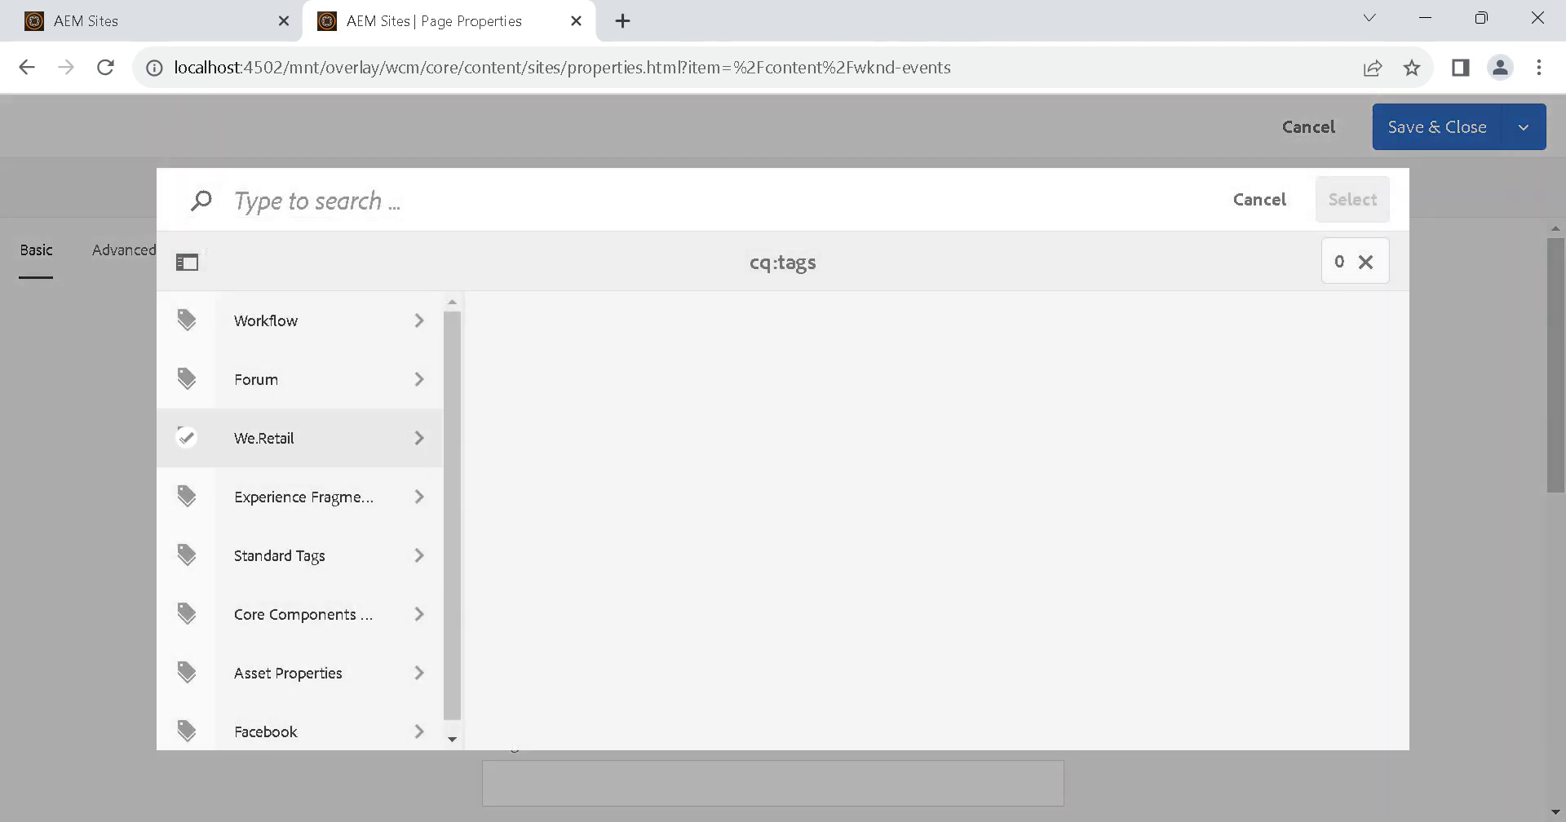
scroll(300, 556, down, 1)
key(Up)
key(Up)
key(Up)
key(Up)
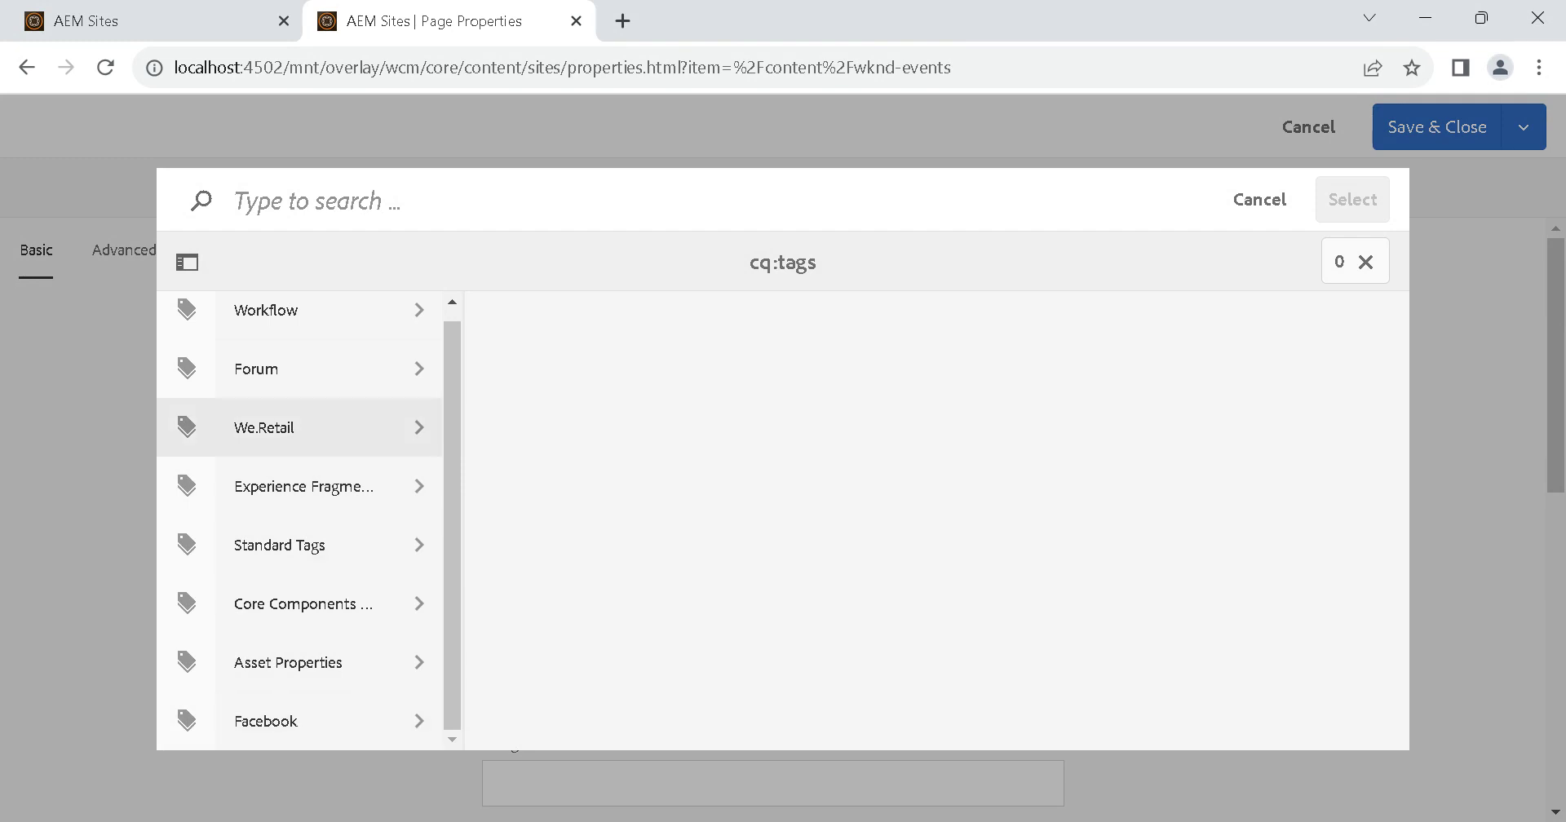
key(Down)
key(Down)
key(Down)
key(Up)
key(Up)
key(Up)
key(Up)
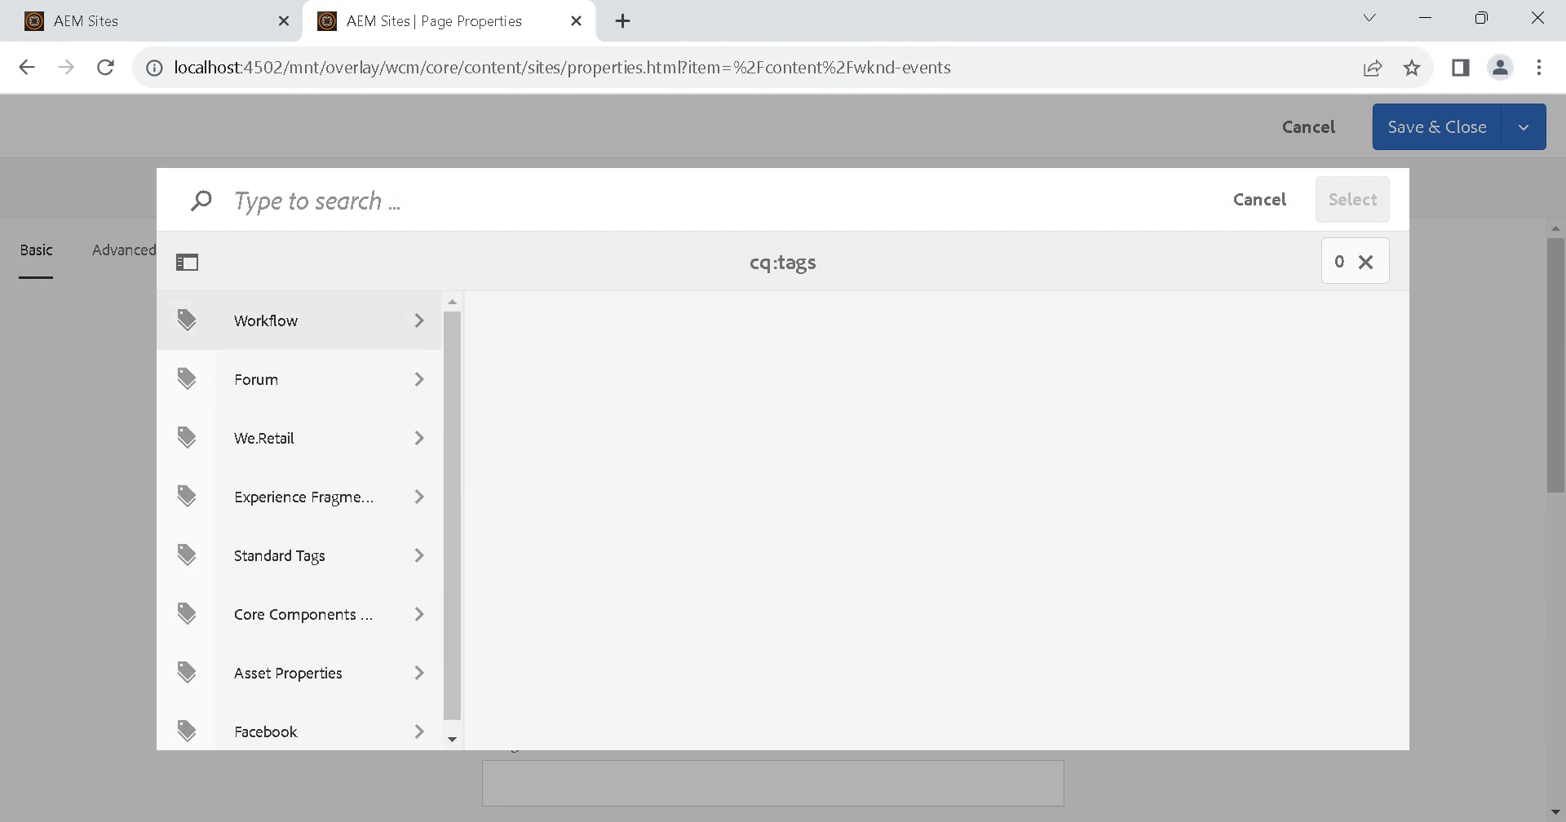
Step: Assign Standard Tags to the WKND Events page and save and close its properties
key(Down)
key(Down)
key(Down)
key(Down)
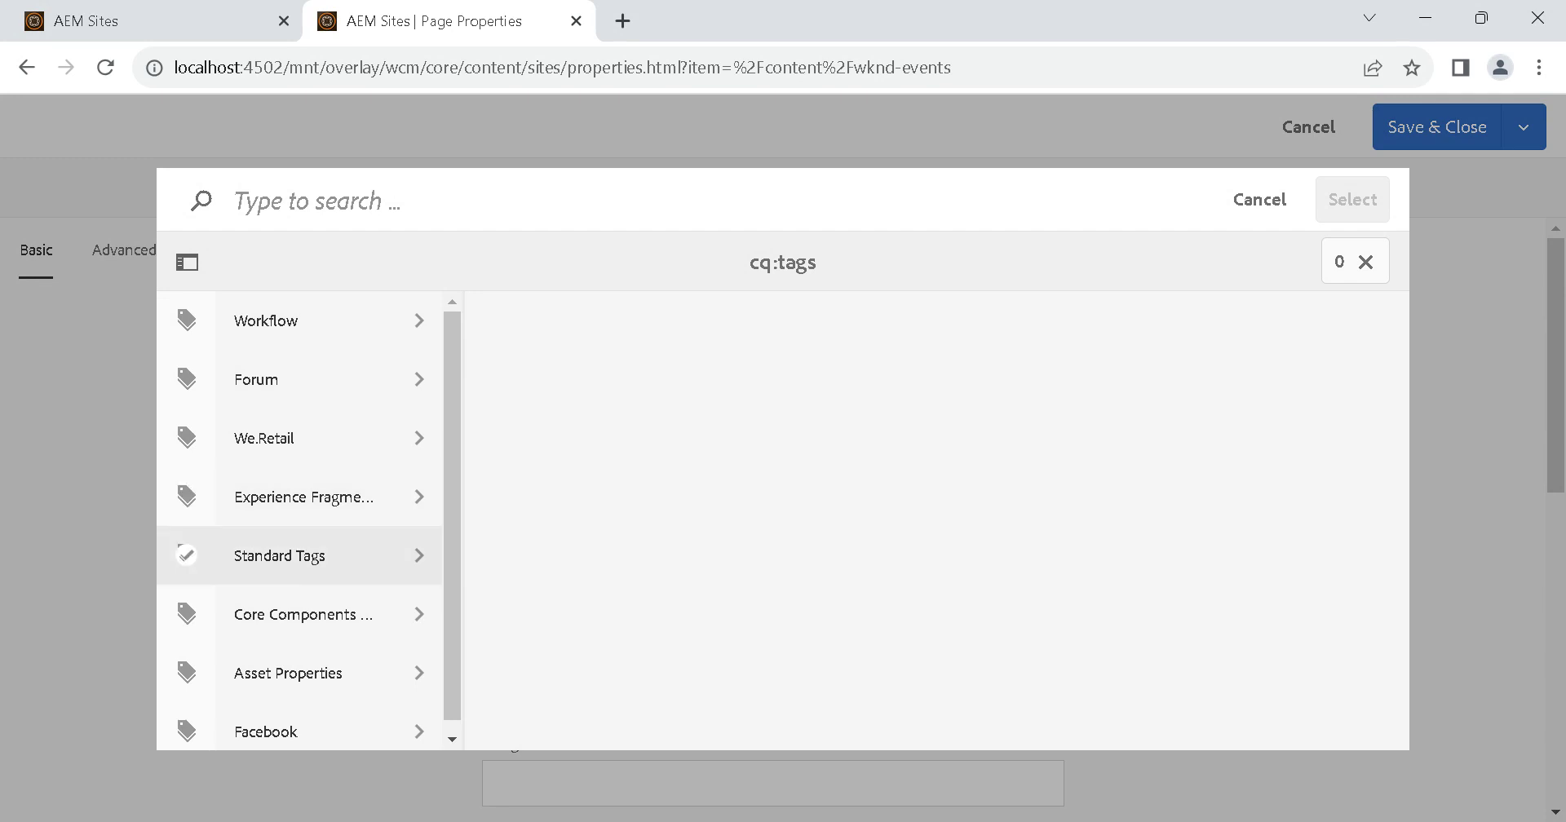
key(space)
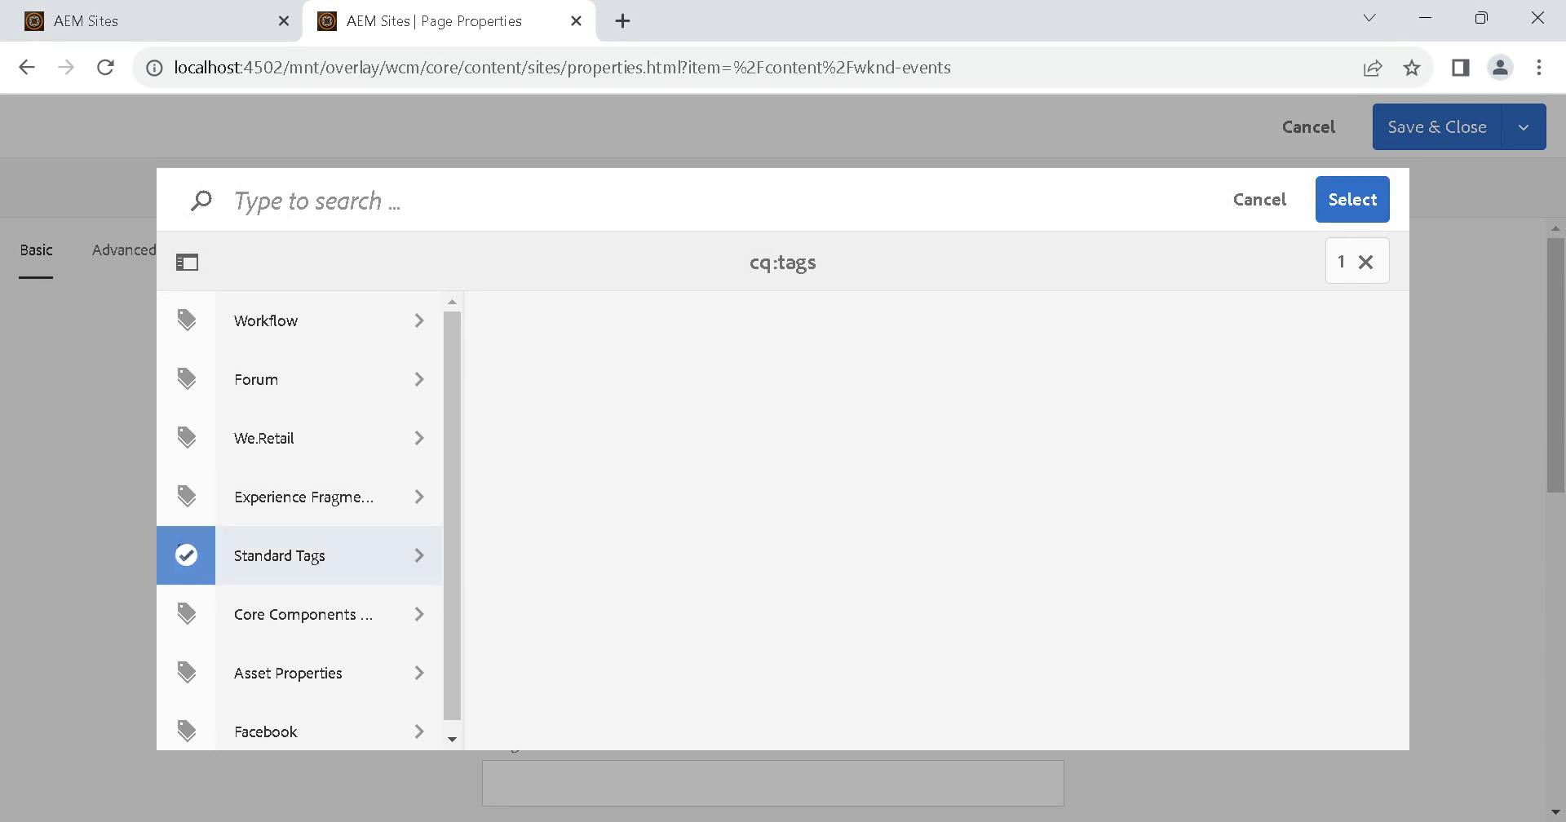
key(shift+Tab)
key(Tab)
key(Return)
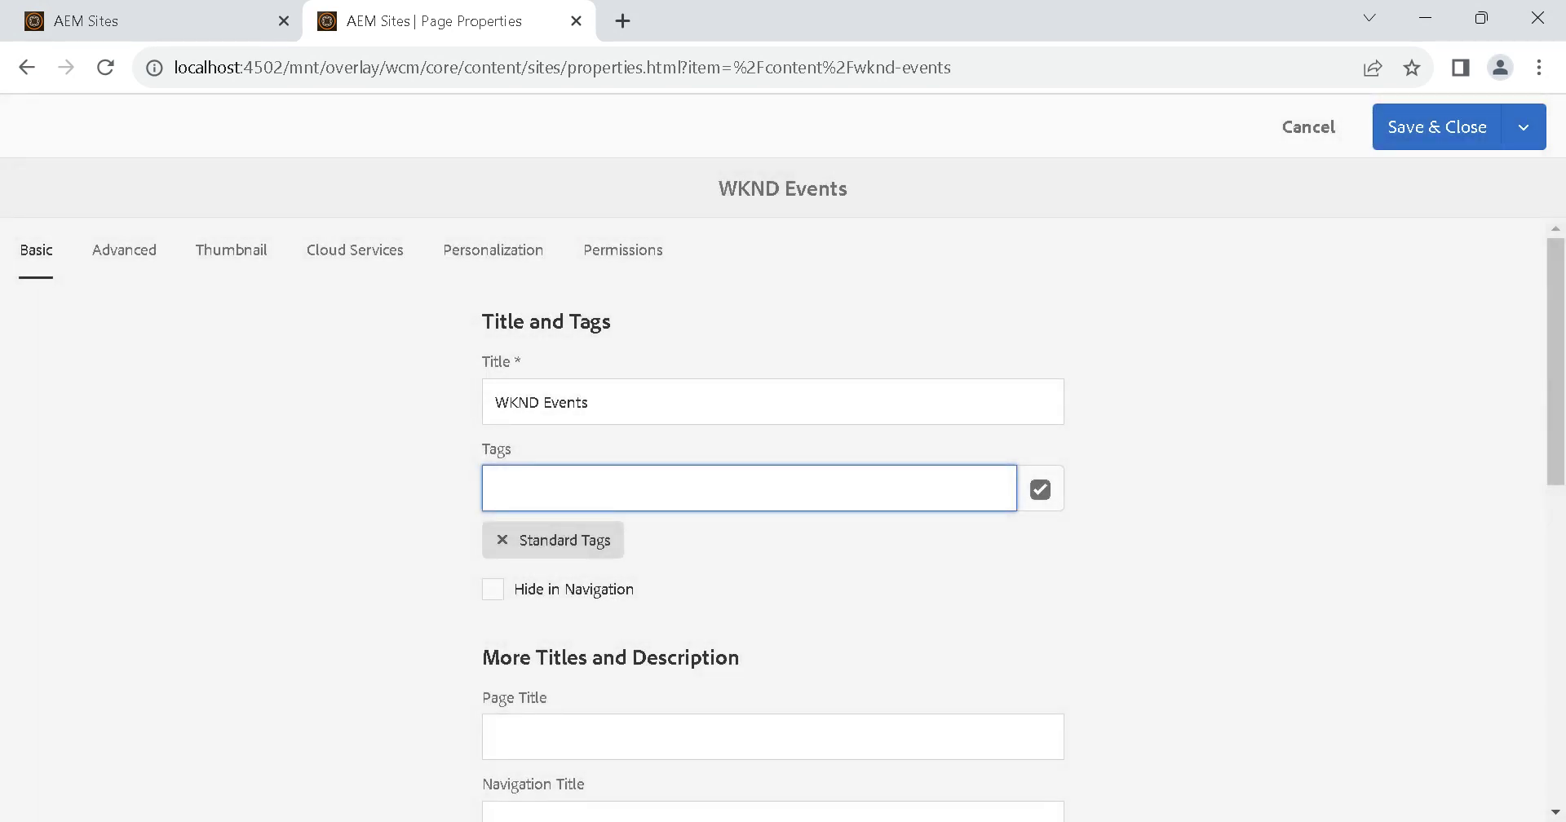
click(1436, 127)
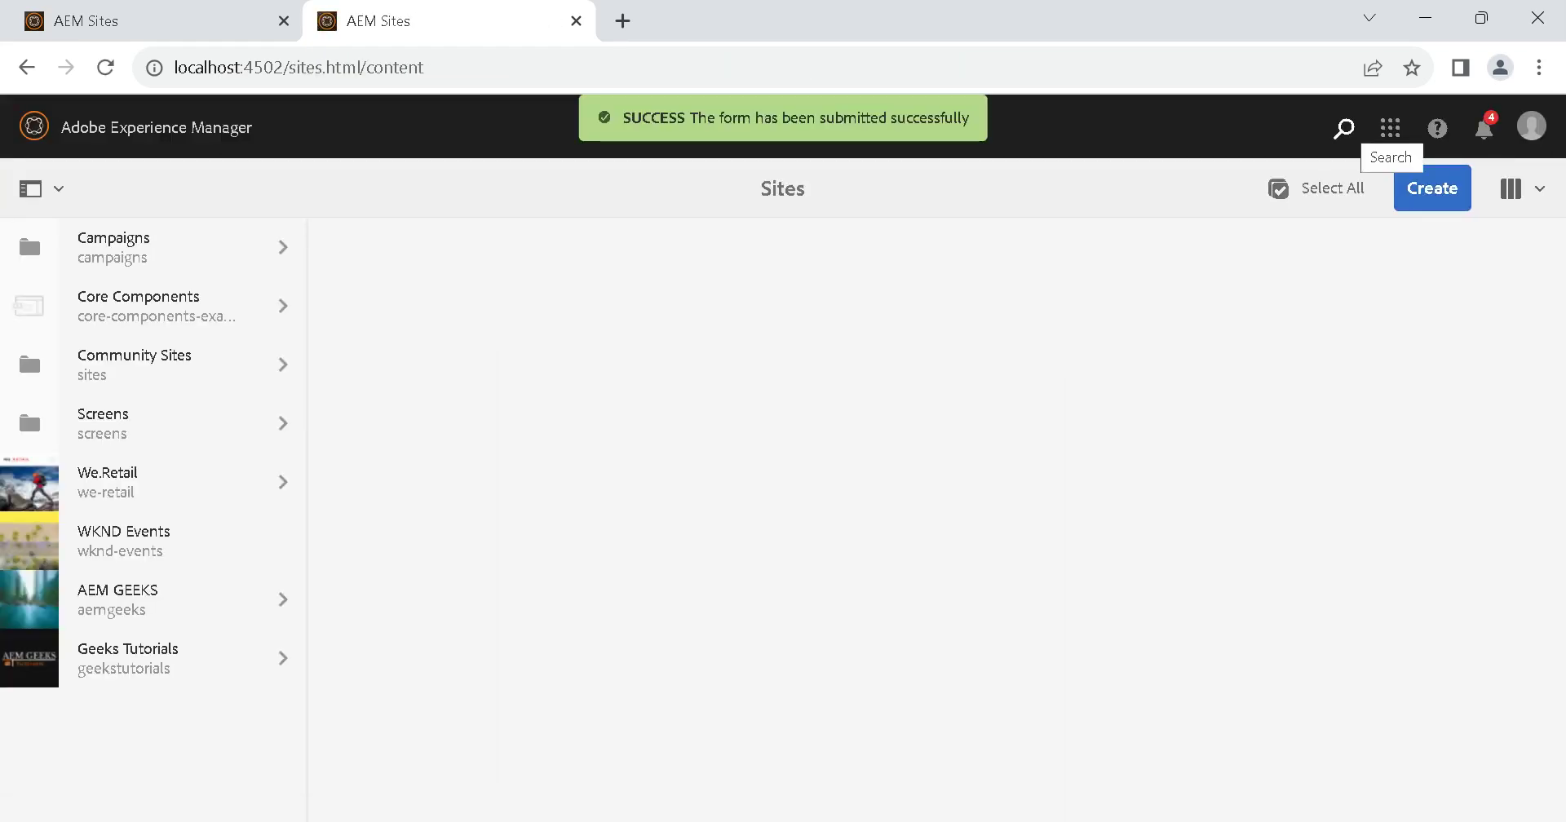
Step: Open the search limited to the Sites location
click(1344, 128)
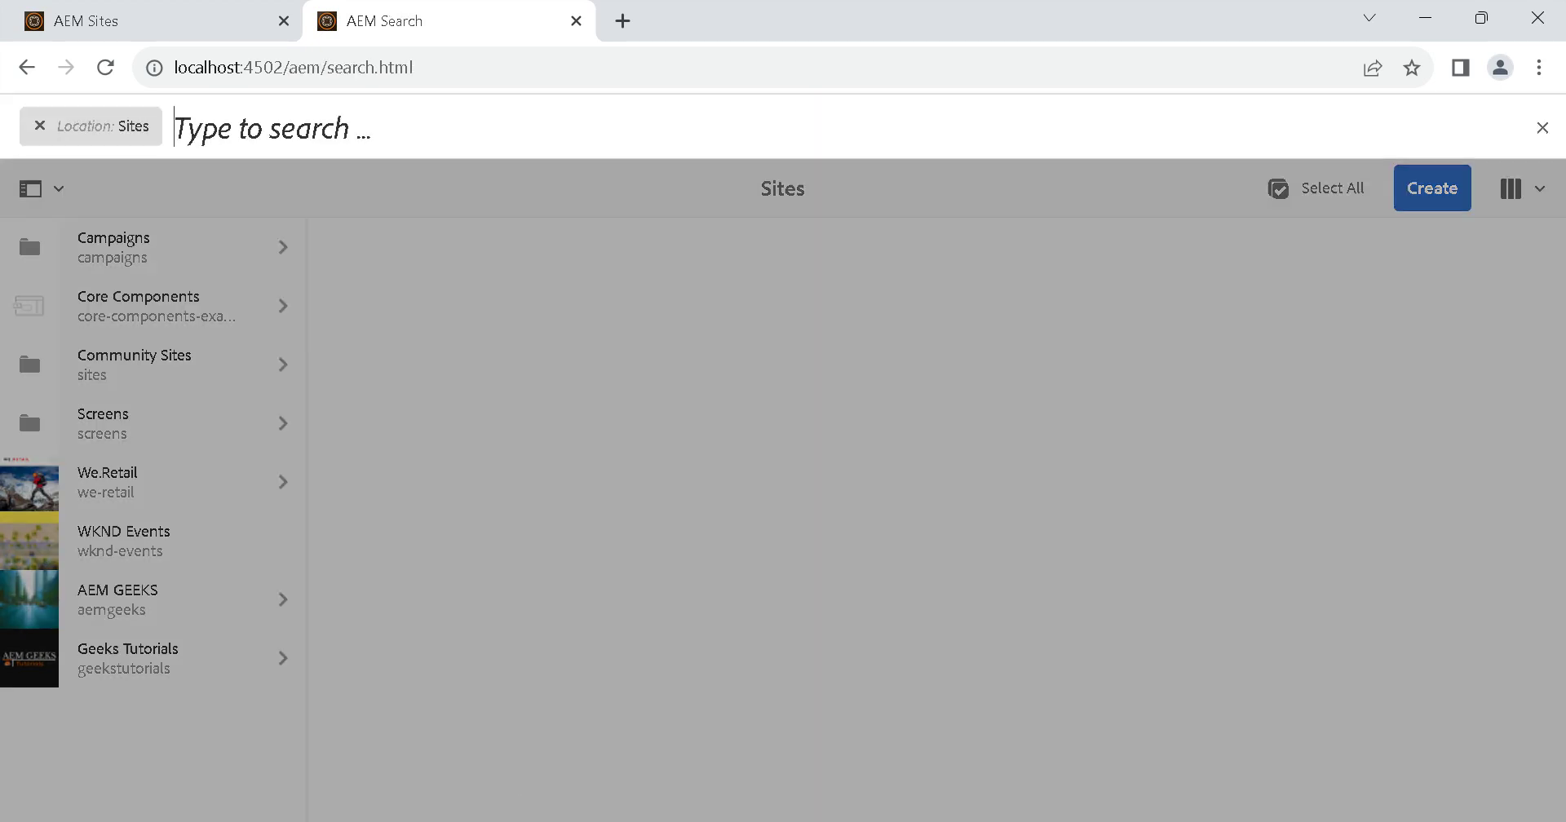